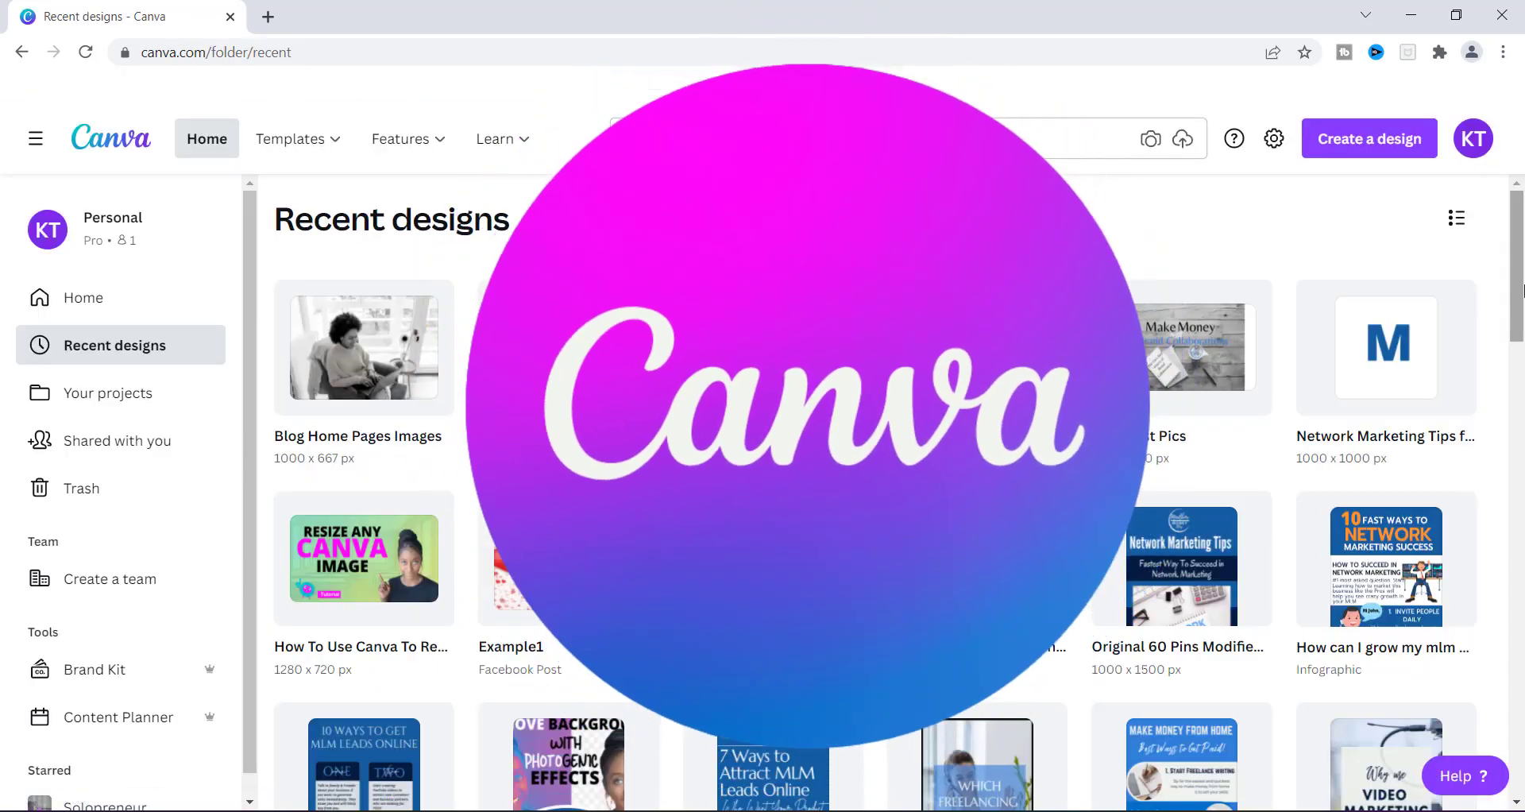
scroll(1521, 302, "down", 3)
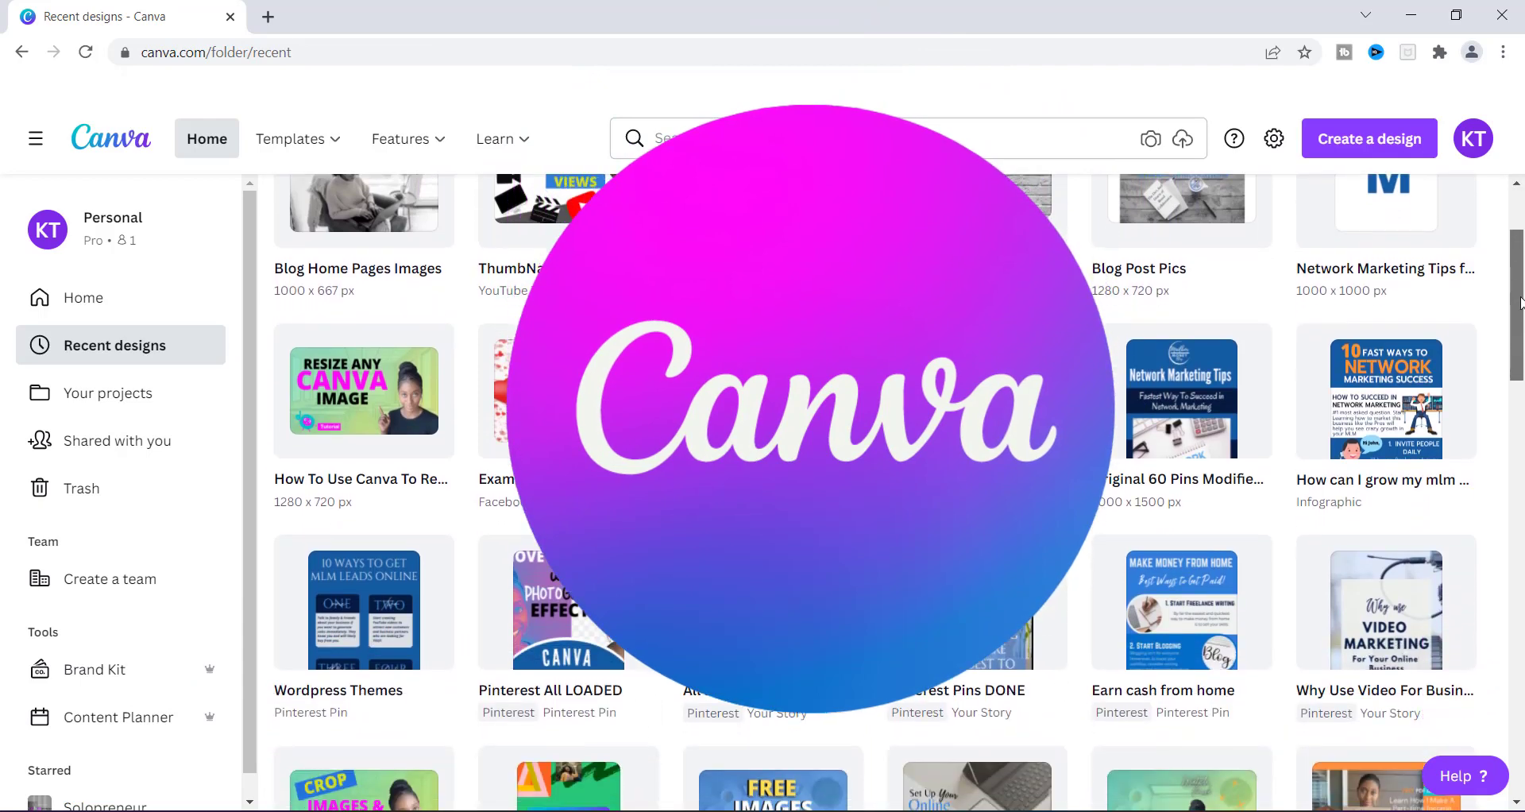
left_click_drag(1521, 316, 1517, 478)
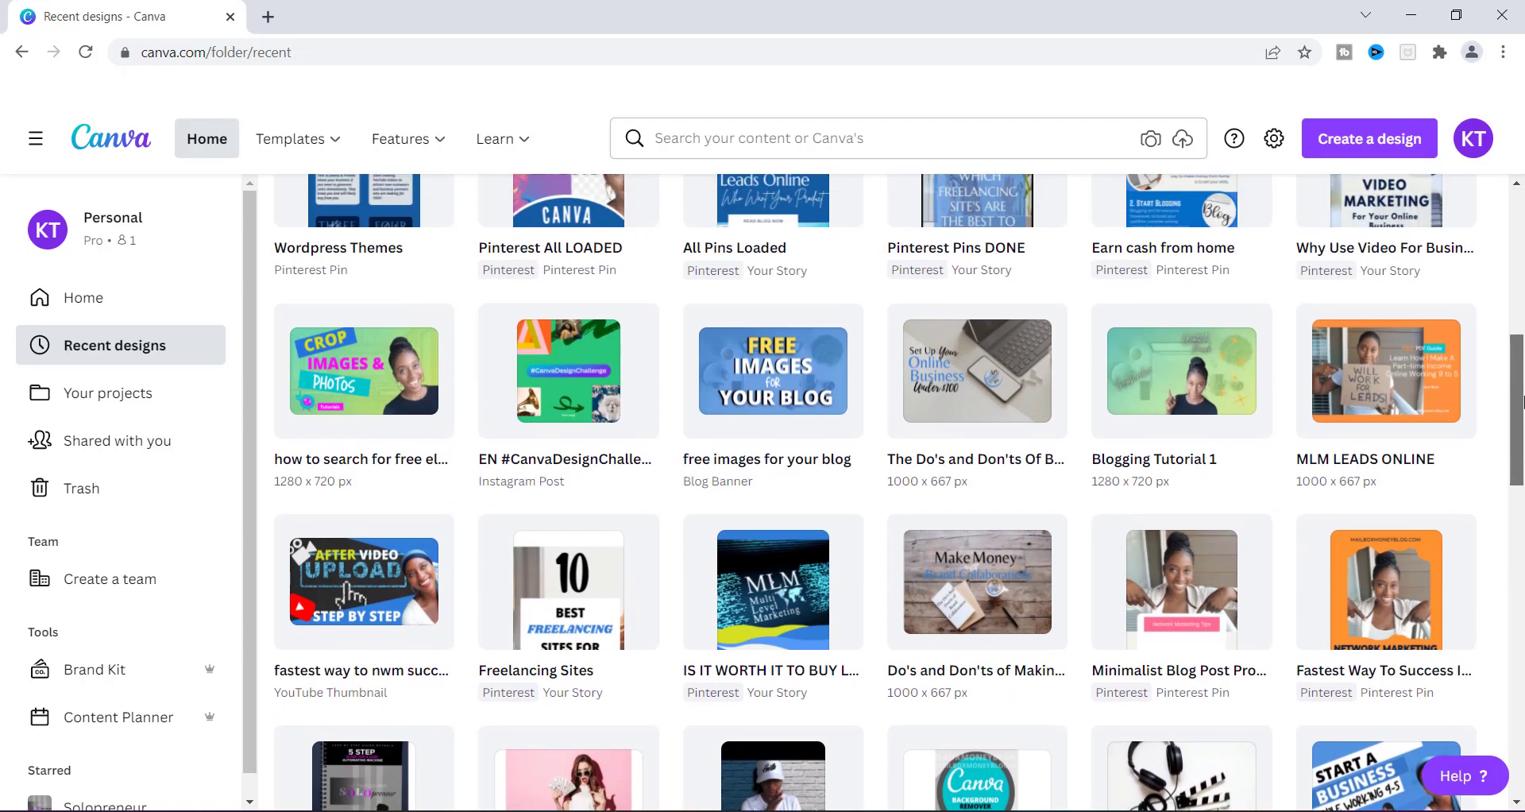
left_click_drag(1522, 401, 1523, 312)
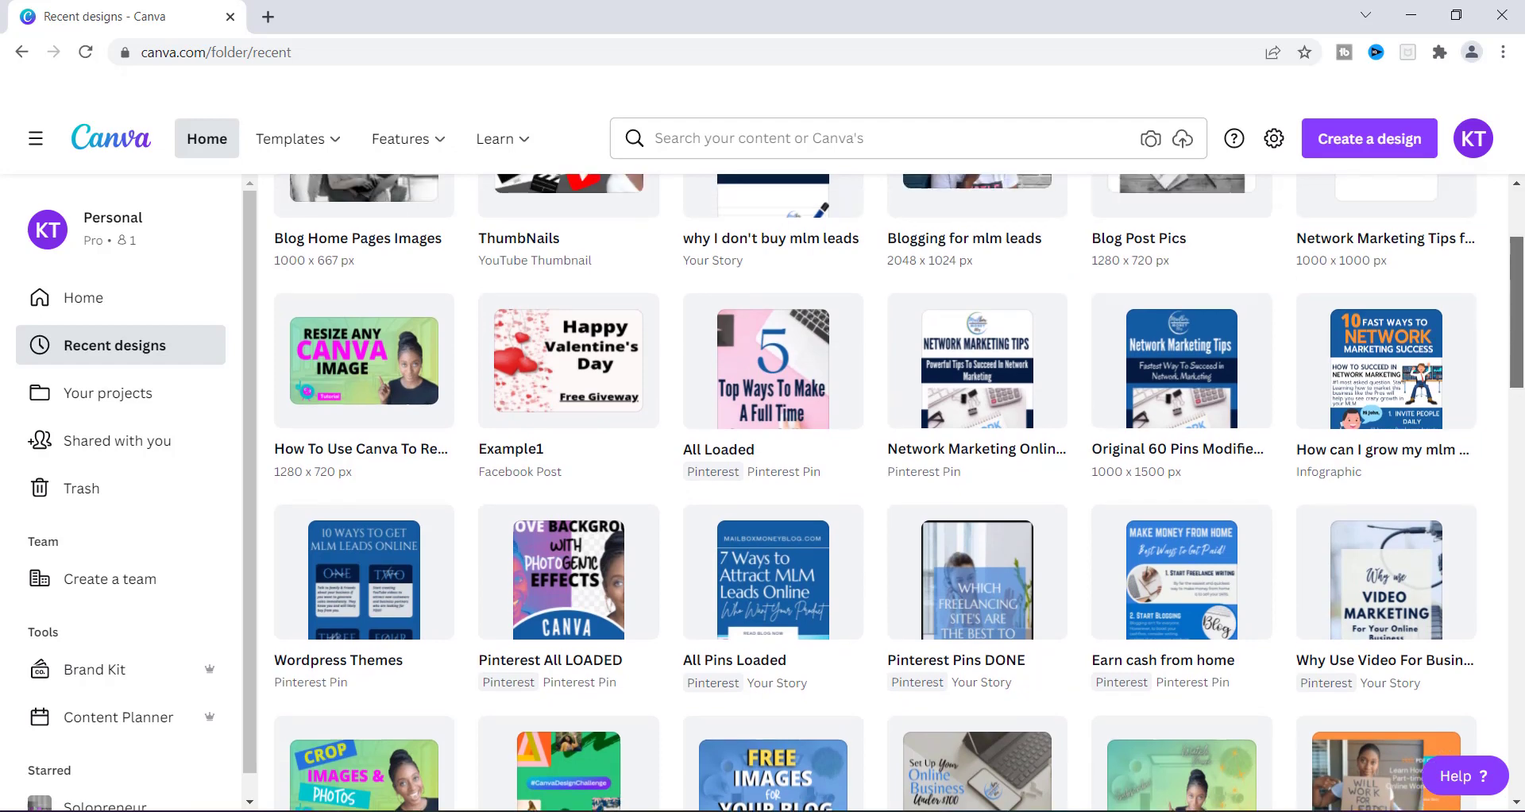
left_click_drag(1523, 309, 1523, 386)
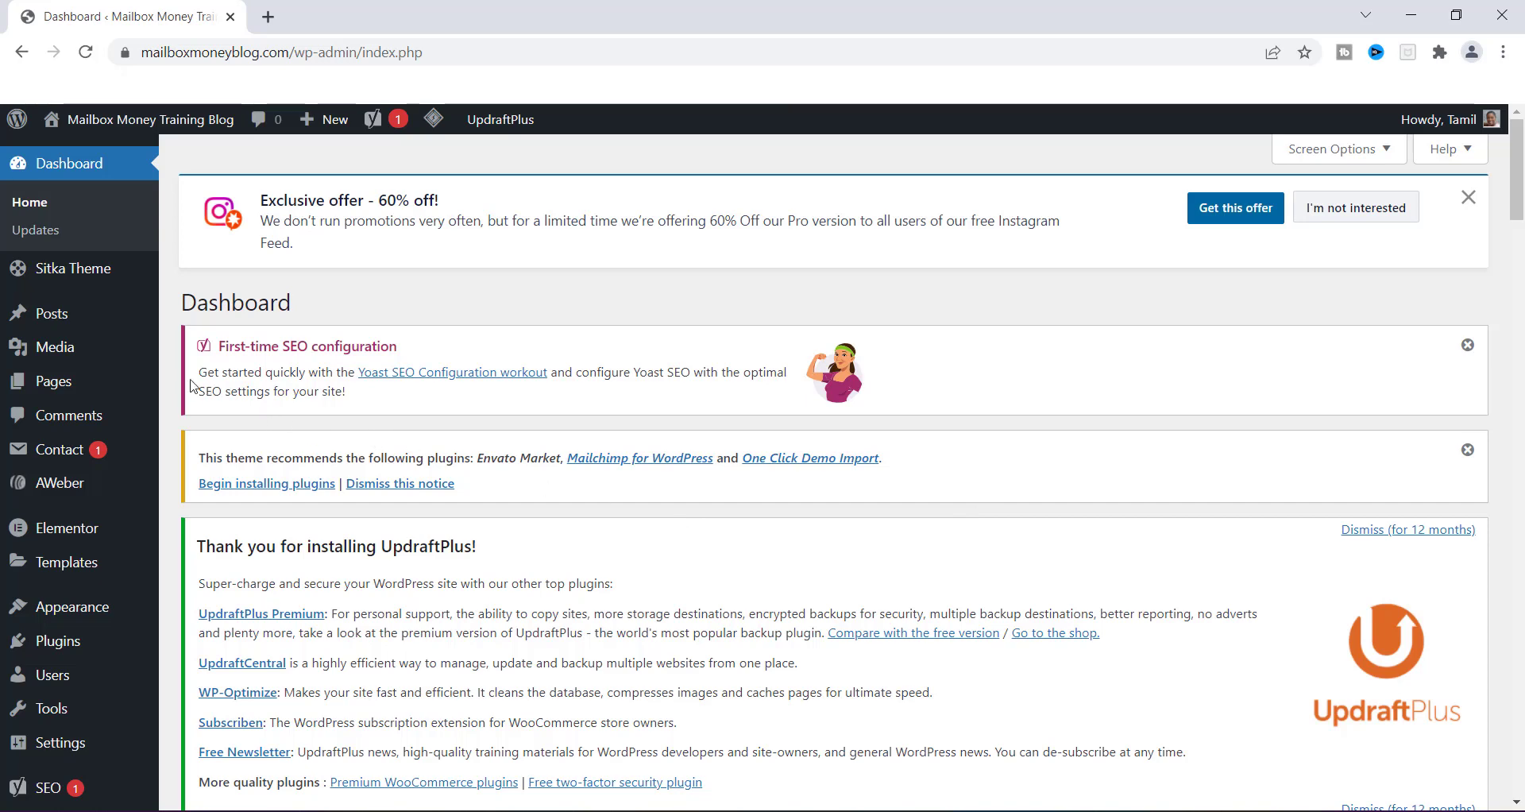
Step: Open the post "How To Generate Life Insurance Leads Online" for editing from the blog's list of posts
left_click(61, 316)
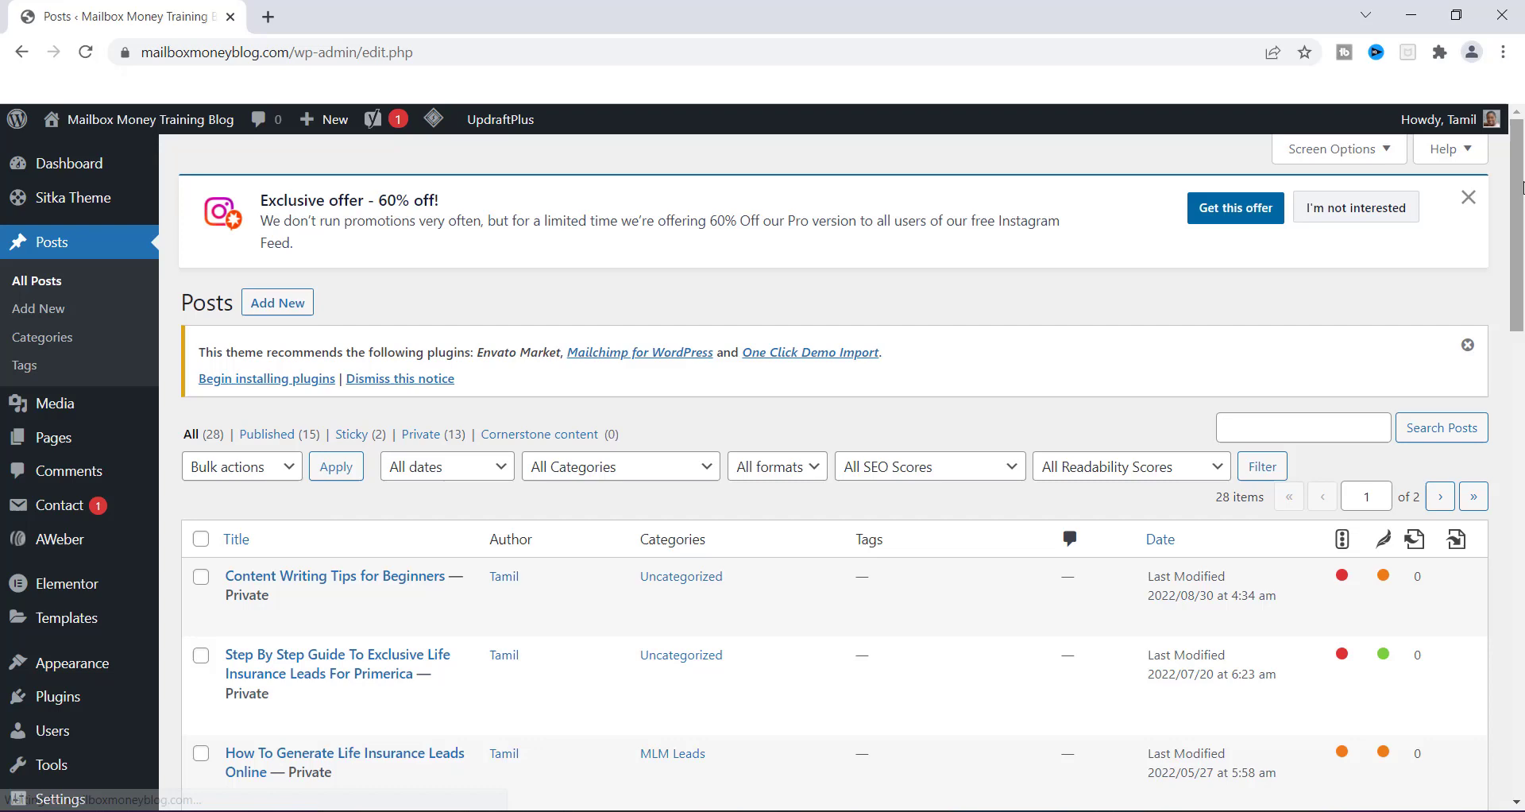
left_click_drag(1521, 176, 1521, 290)
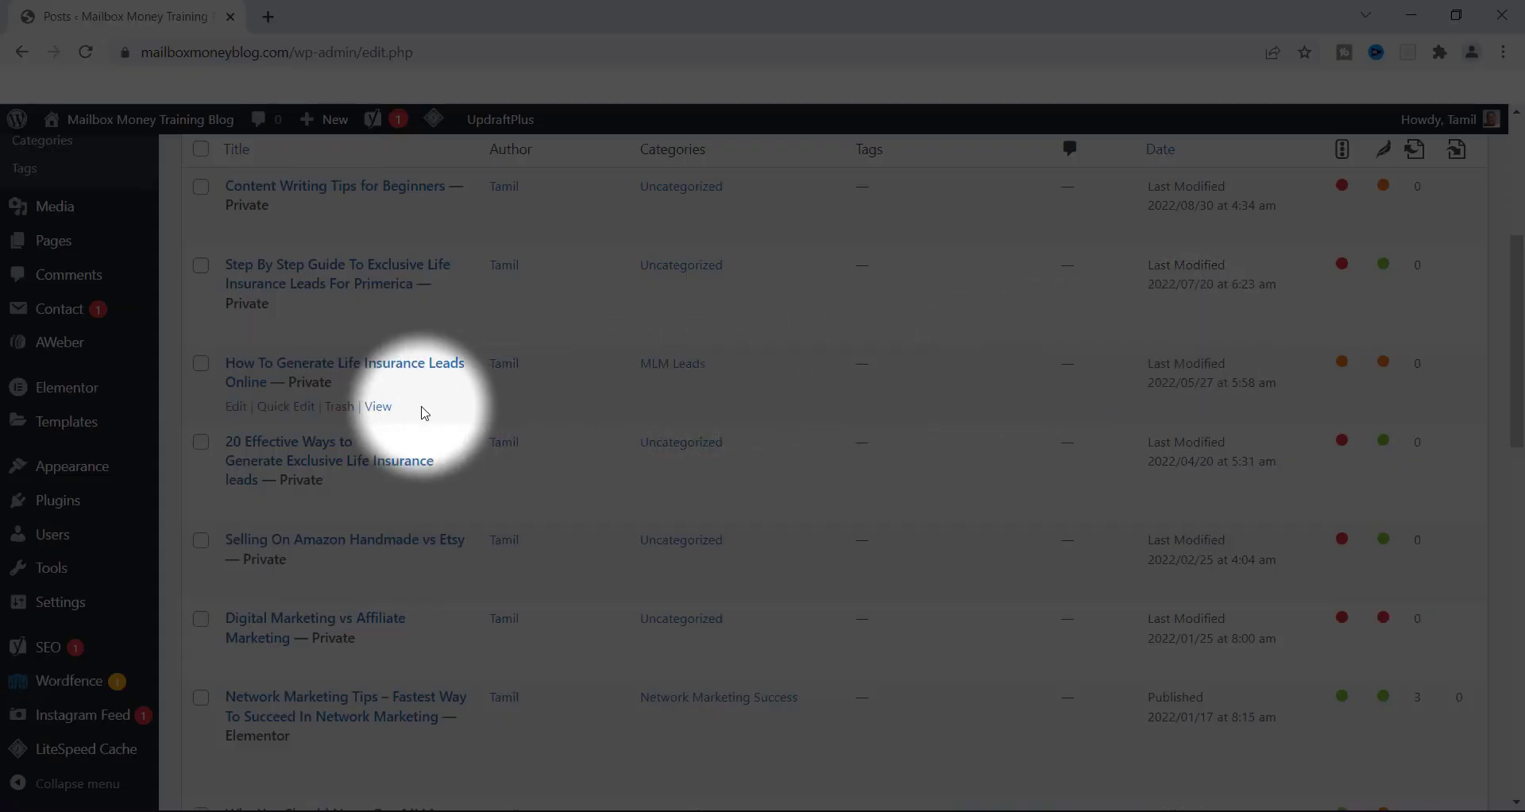
left_click(340, 366)
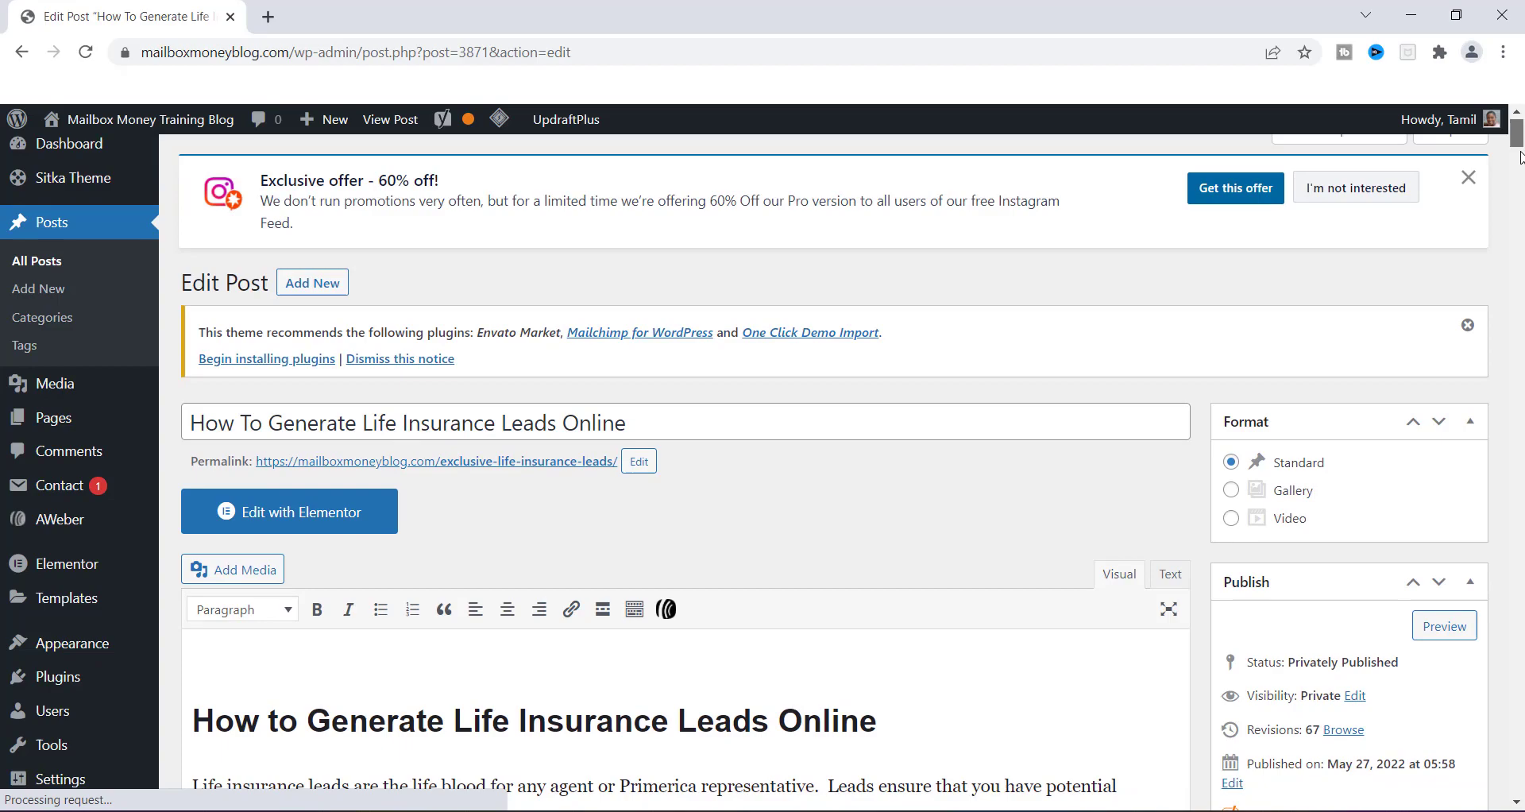
Step: Upload the image "How to generate life insurance leads Online" from the Downloads folder for the post's featured image
scroll(1519, 163, "down", 7)
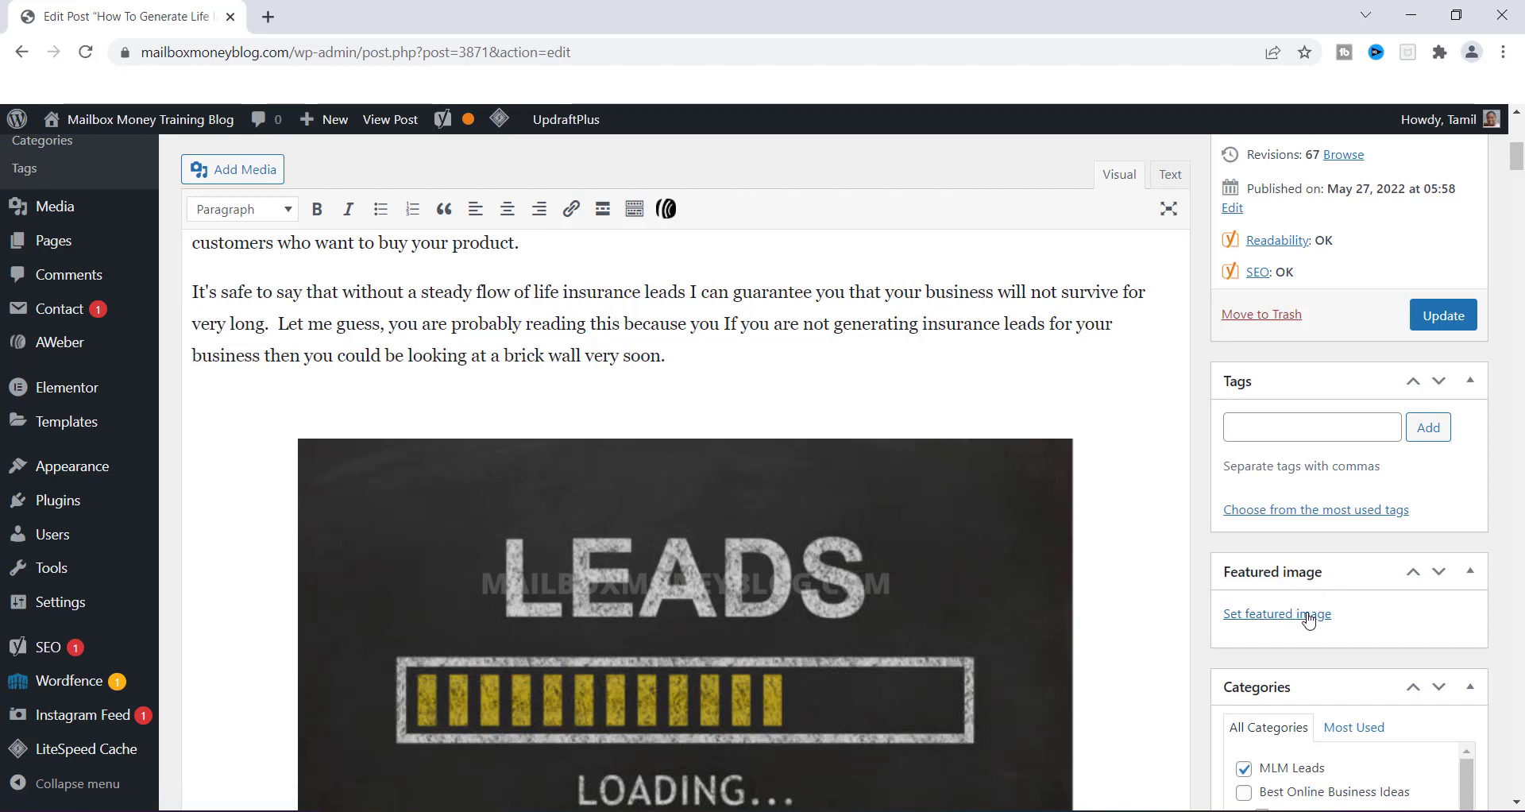
left_click(1285, 619)
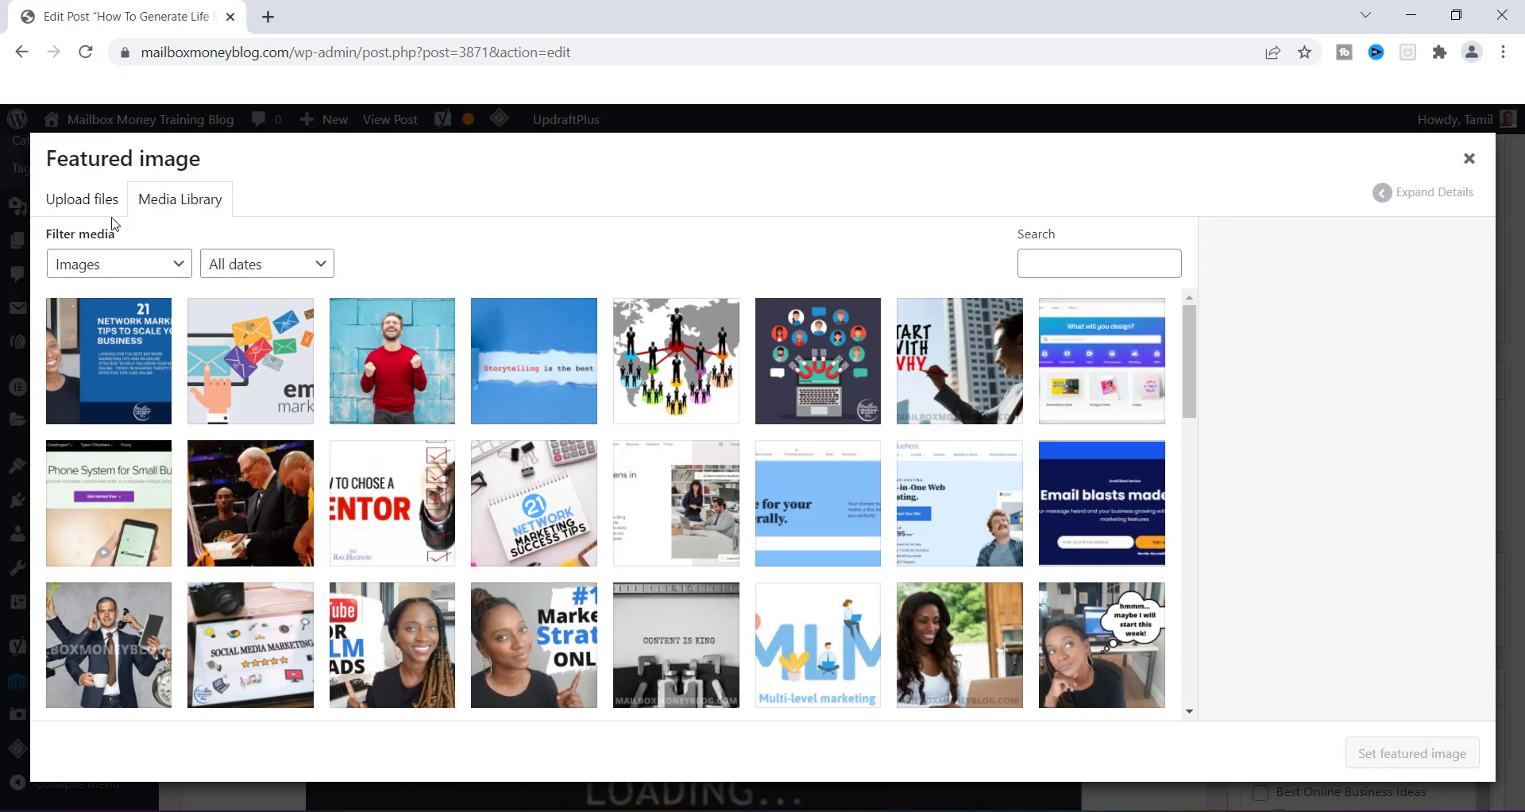
left_click(89, 202)
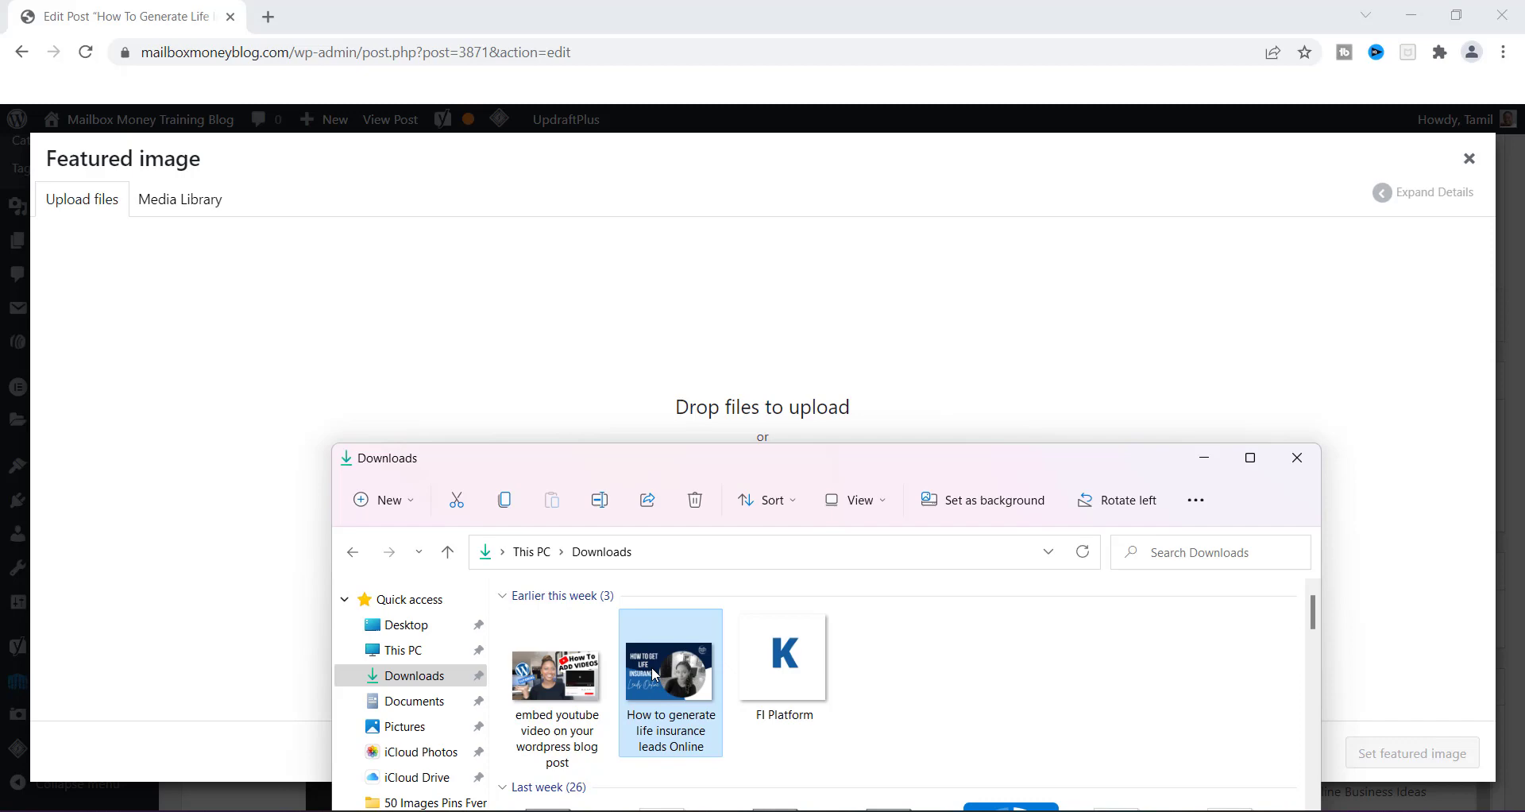
left_click_drag(656, 675, 732, 323)
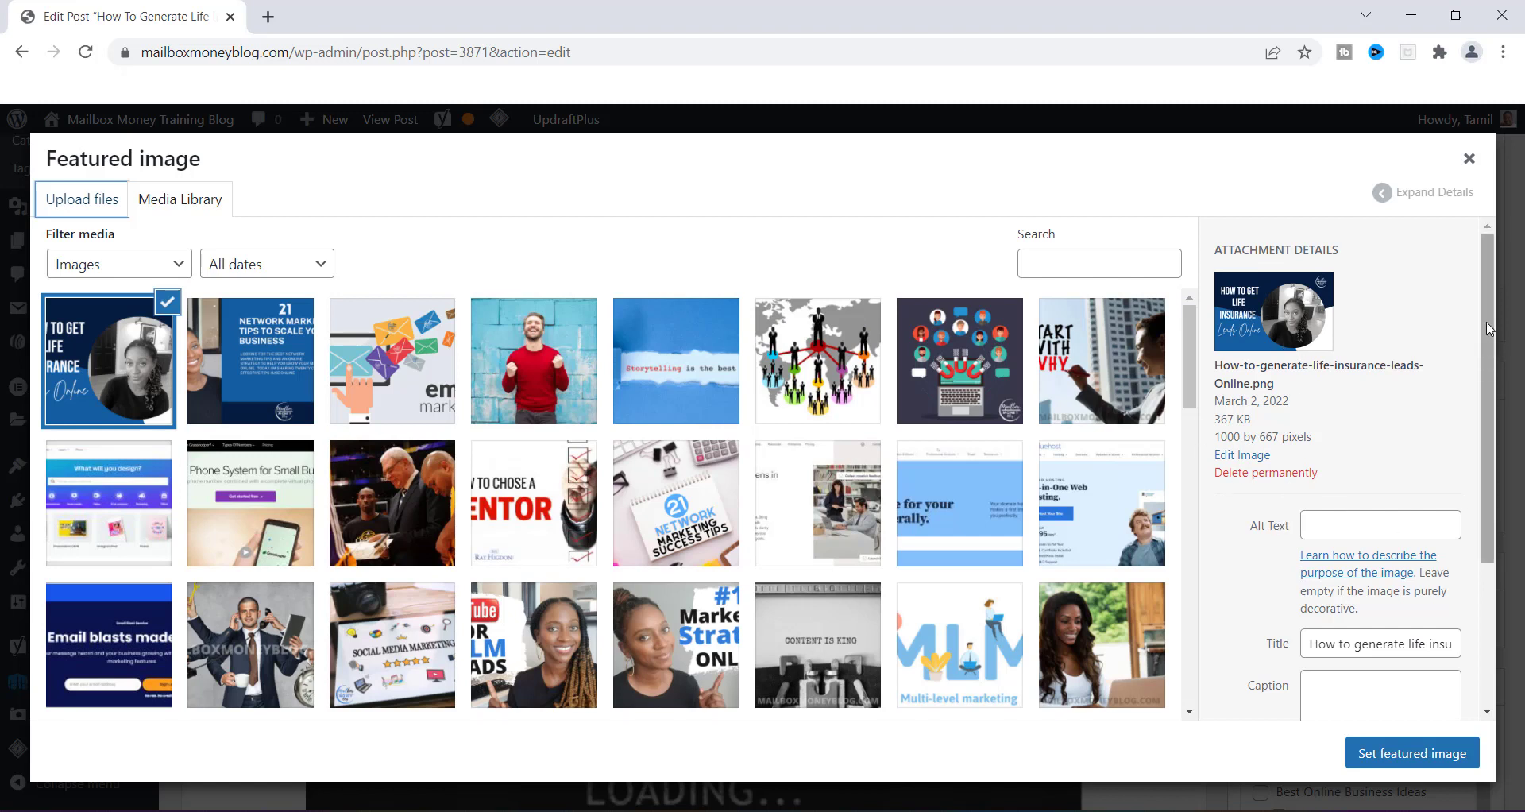
Step: Set the uploaded image's alt text to "Generate insurance leads online"
left_click_drag(1492, 314, 1481, 456)
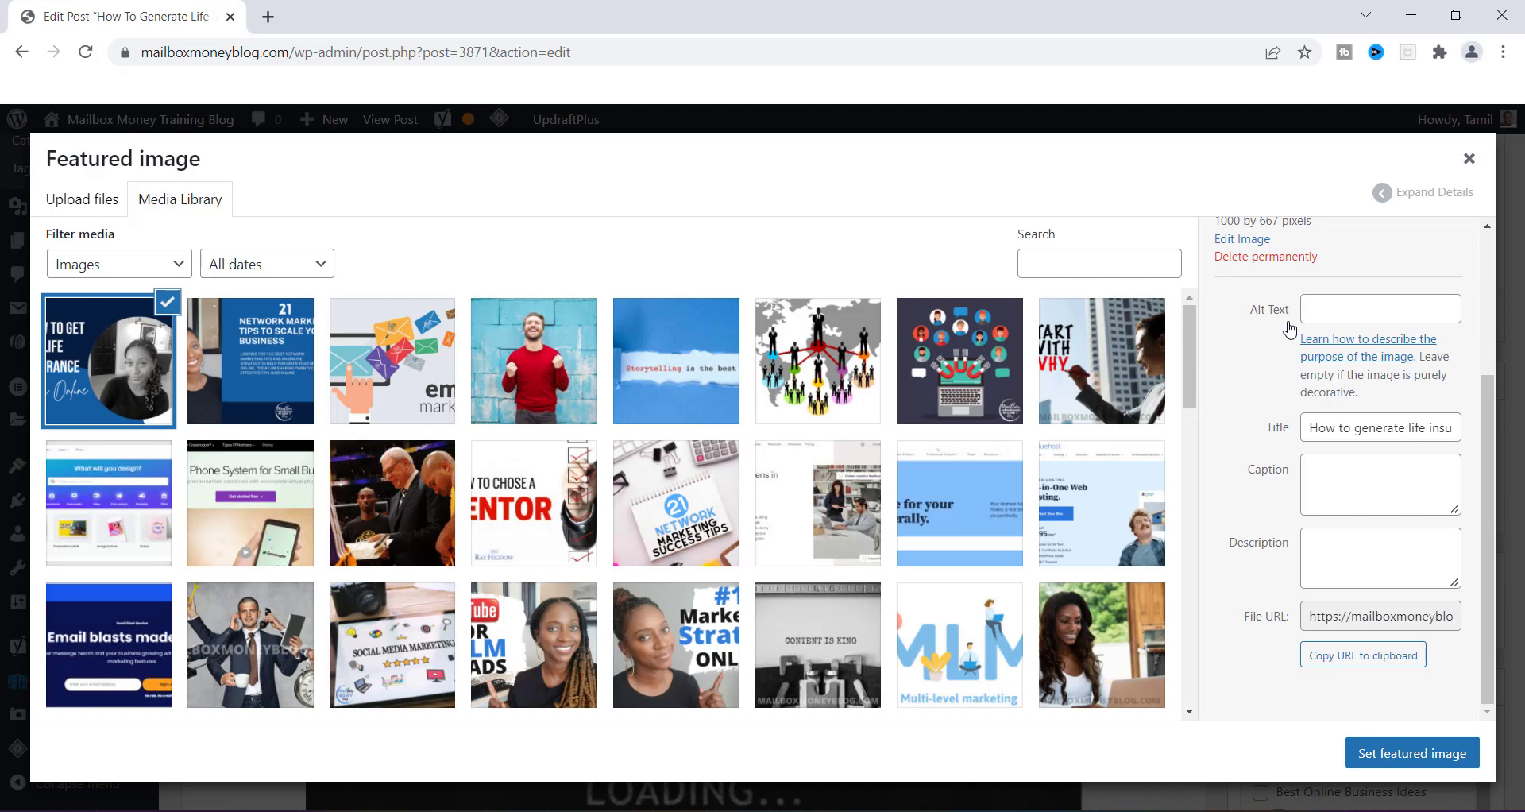
left_click(1337, 312)
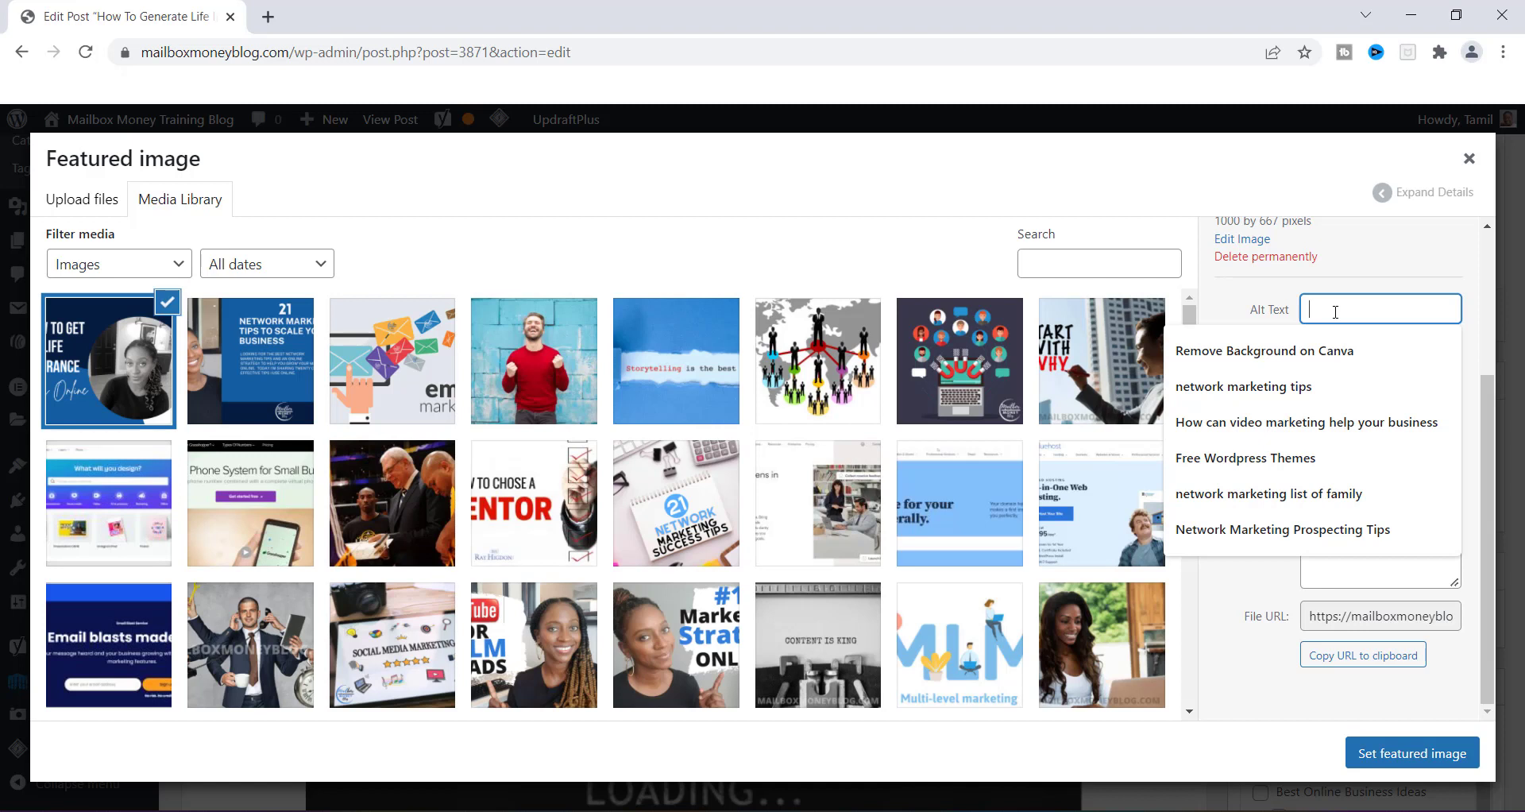
type("G")
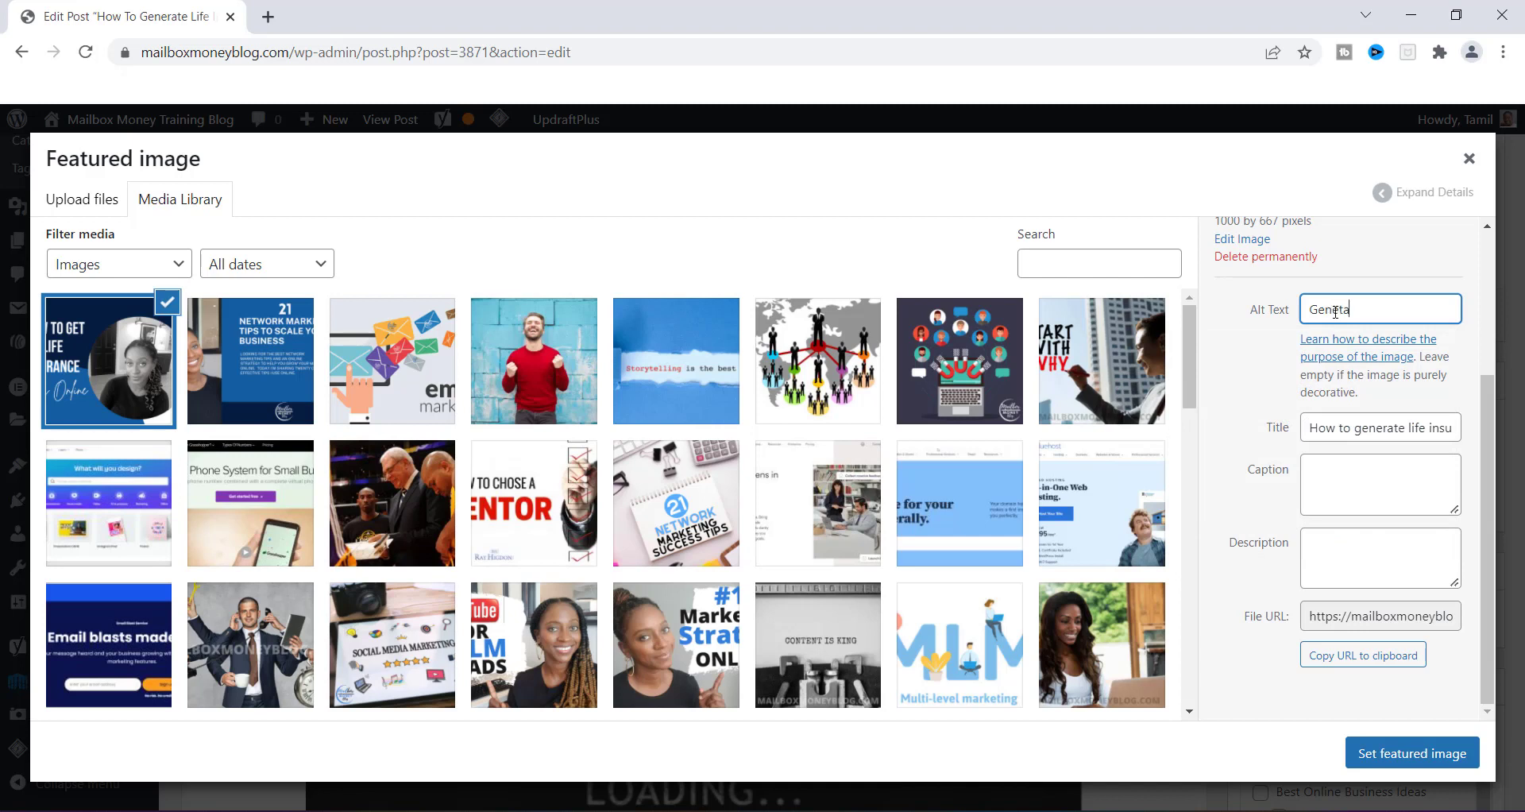
type("enerate ")
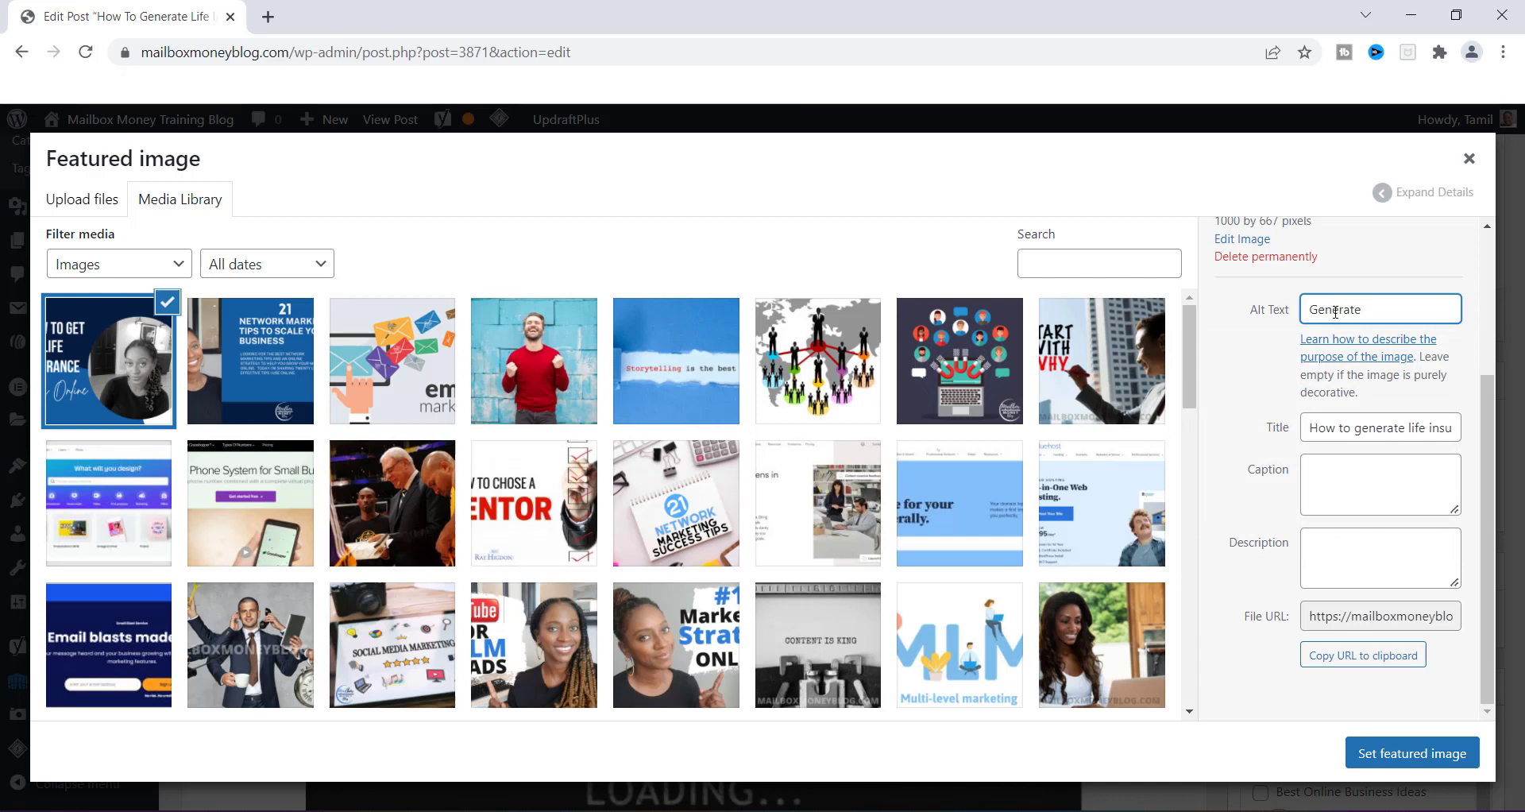
type("insurance leads online")
left_click(1457, 308)
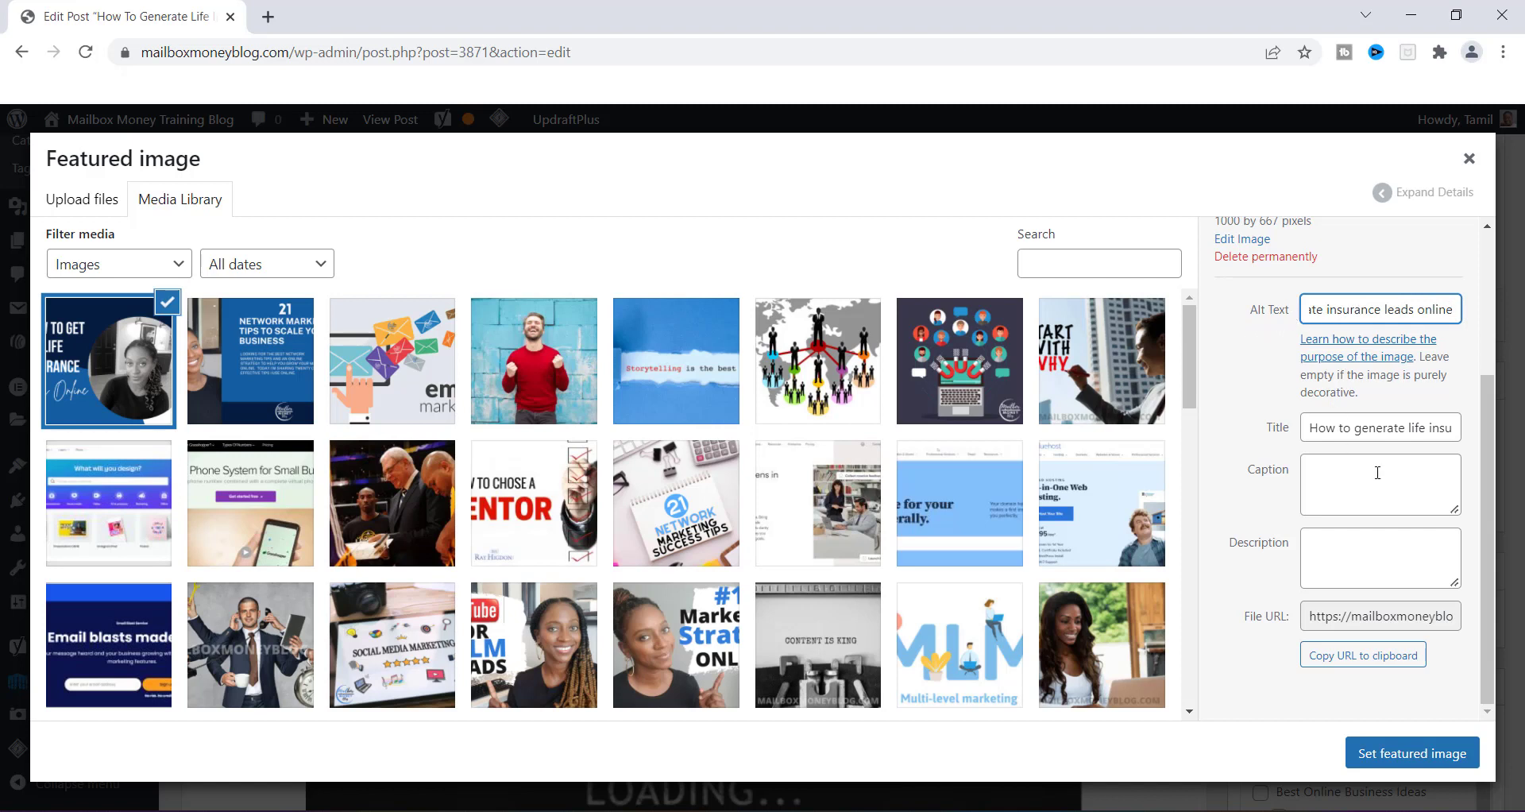
Step: Describe the image as "Instead of buying leads learn how to generate life insurance leads online" and set it as the featured image
left_click(1327, 549)
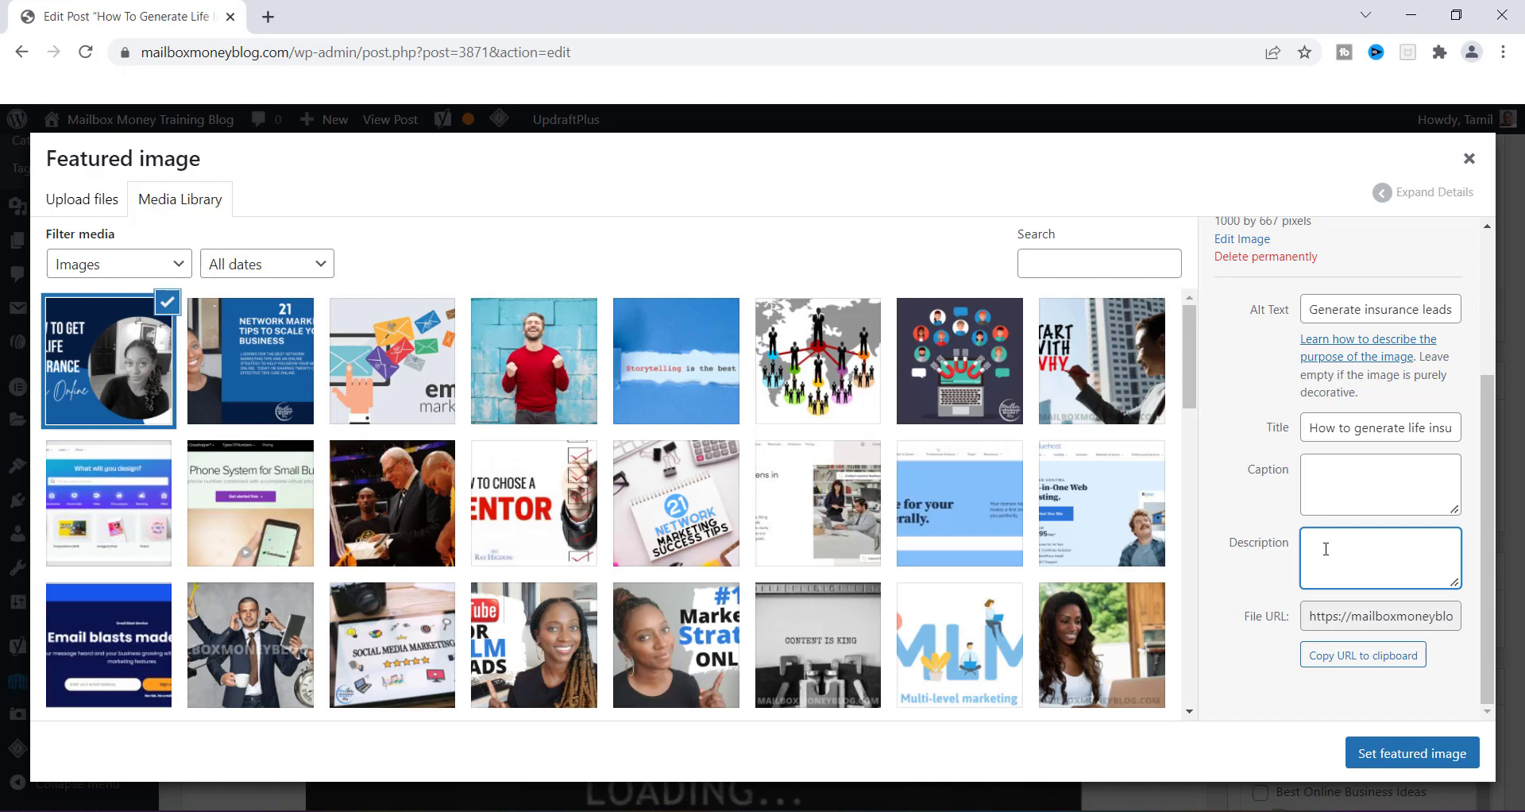
key("ctrl+v")
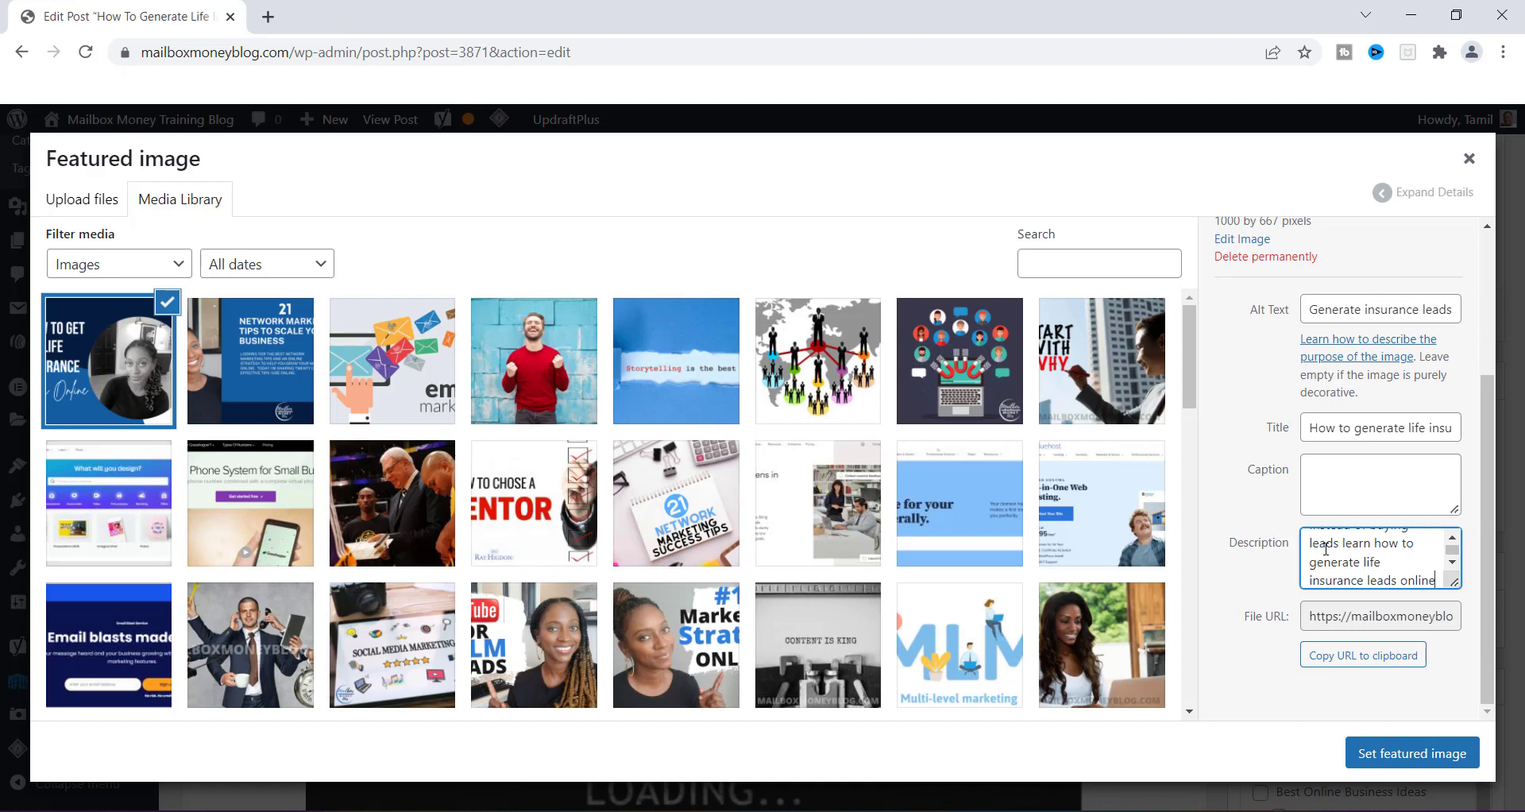
scroll(1454, 549, "up", 2)
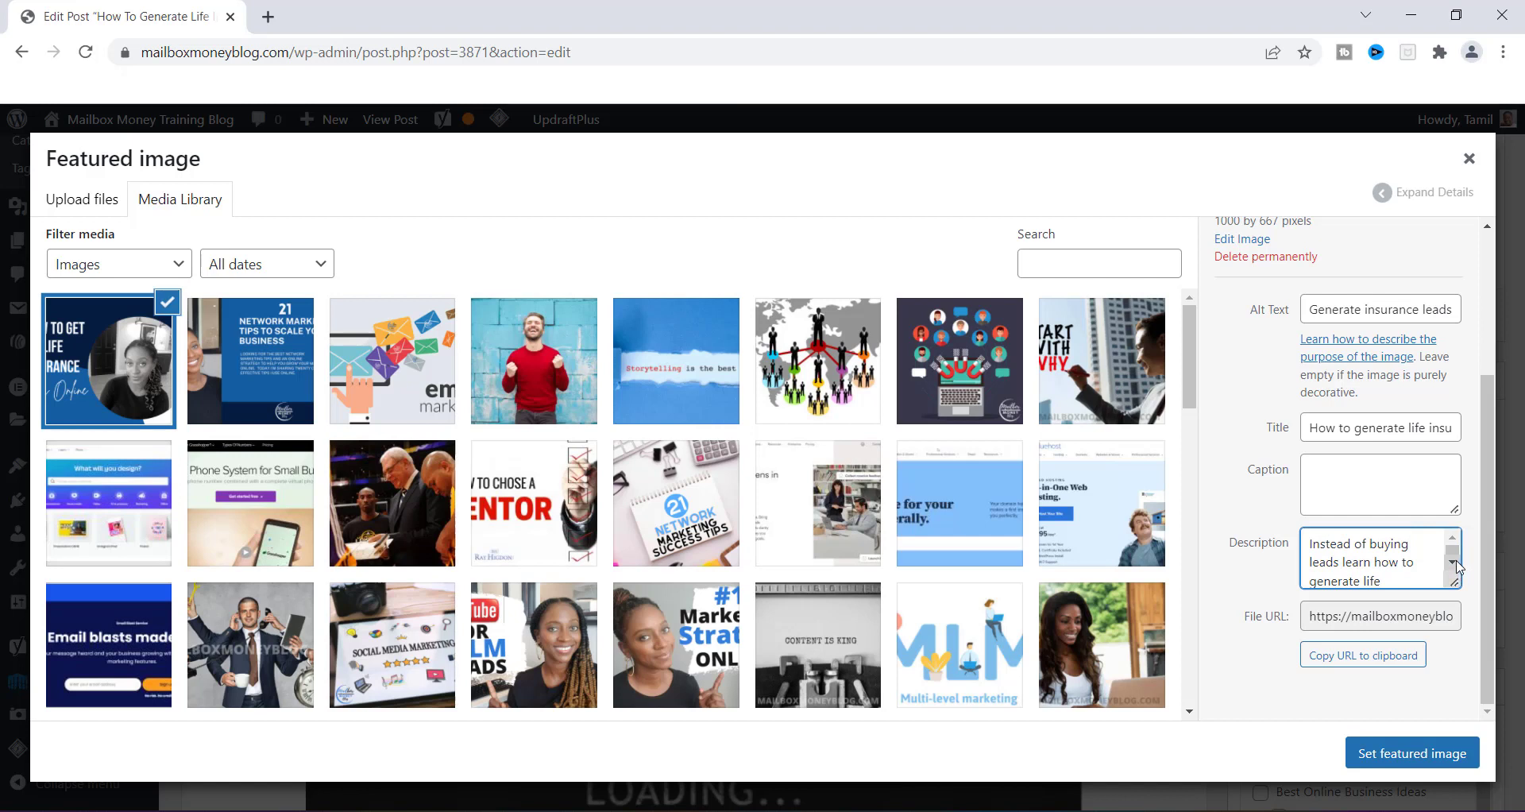
scroll(1457, 566, "down", 2)
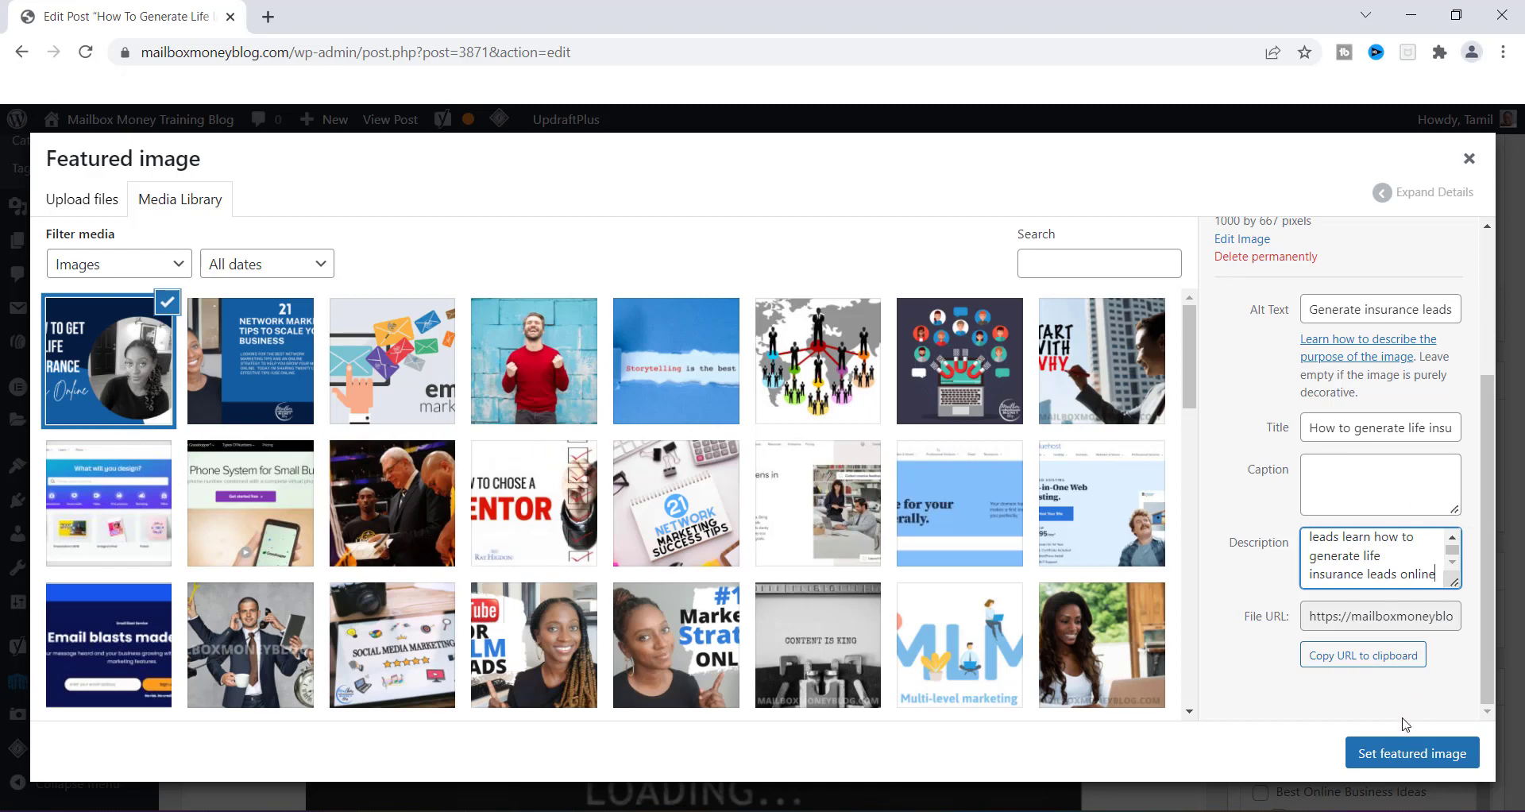
left_click(1397, 754)
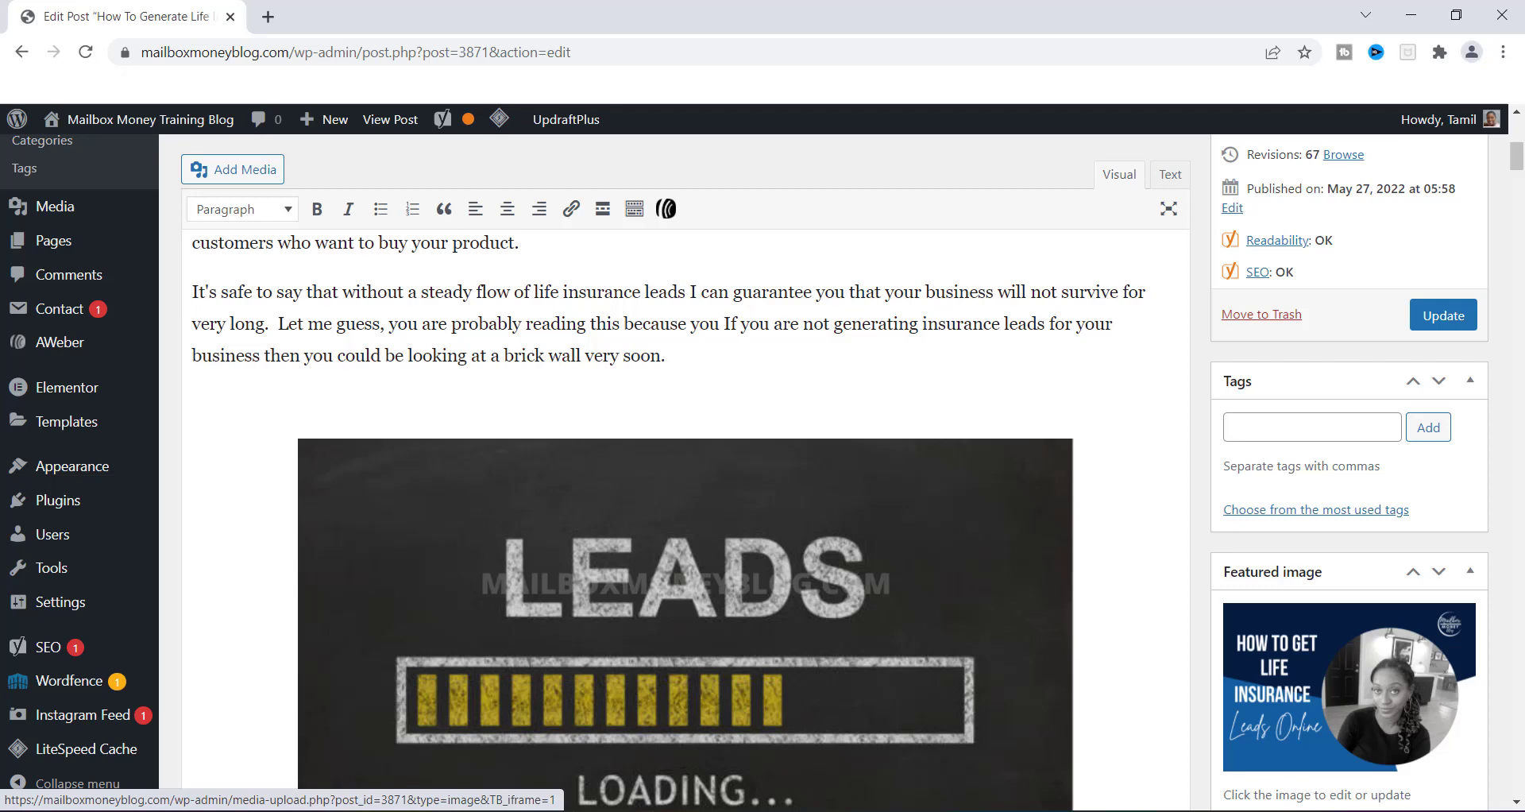
scroll(1519, 161, "down", 4)
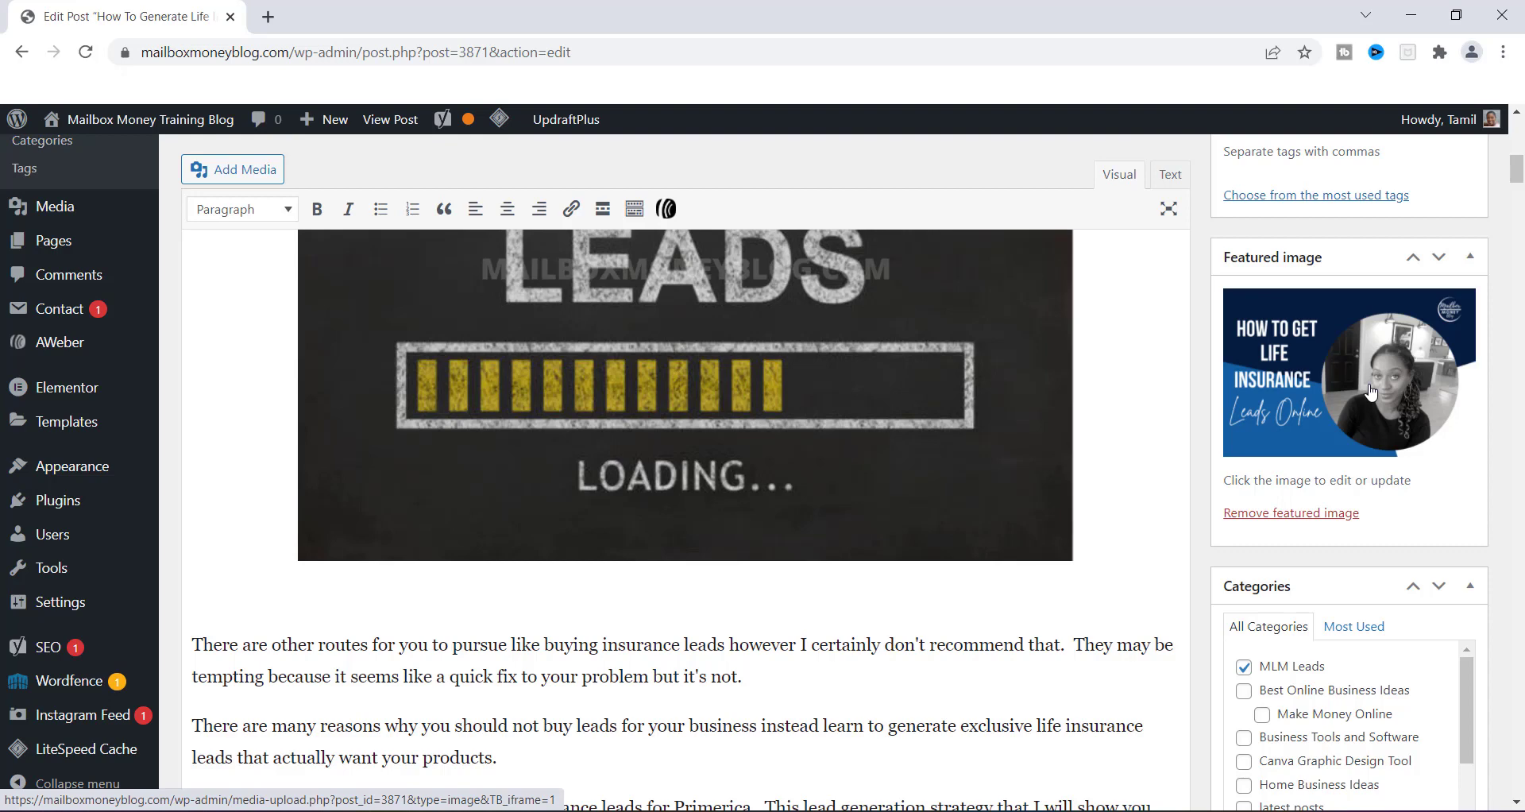
Step: Switch to the Blog Home Pages Images design in Canva and check page 2 and the design's custom width and height
key("alt+Tab")
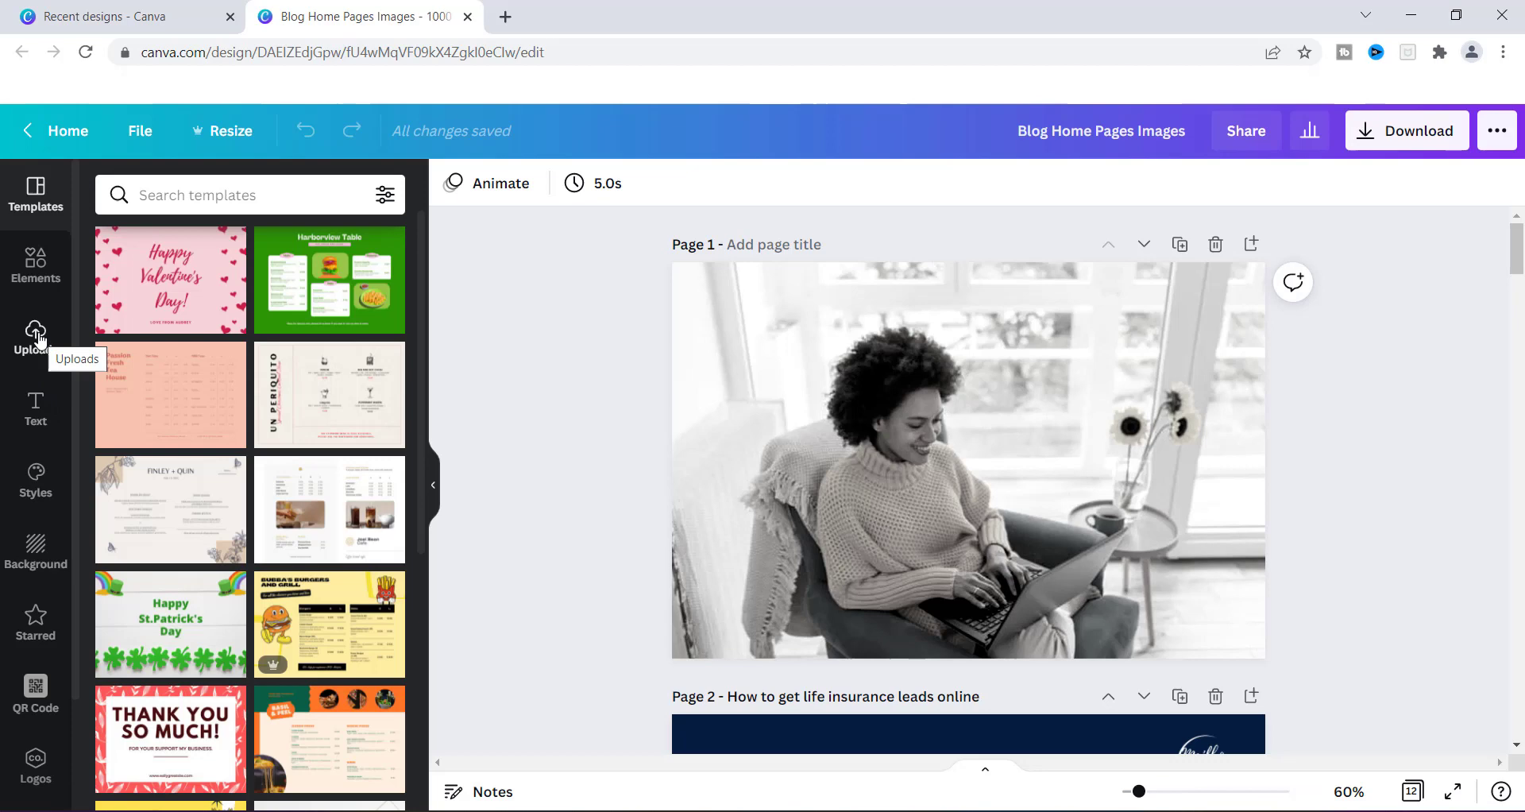
left_click(38, 336)
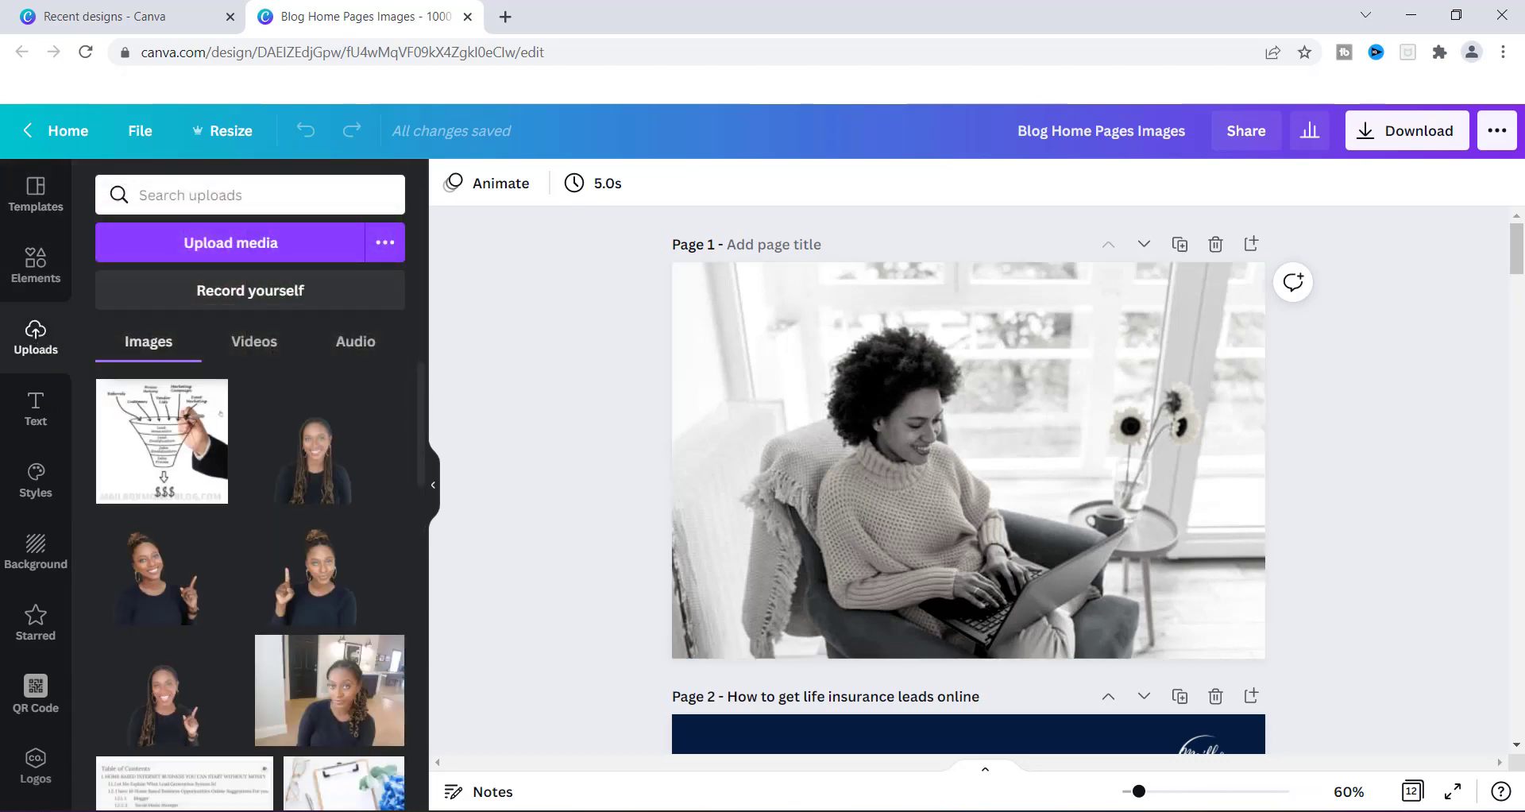
left_click_drag(1517, 244, 1517, 286)
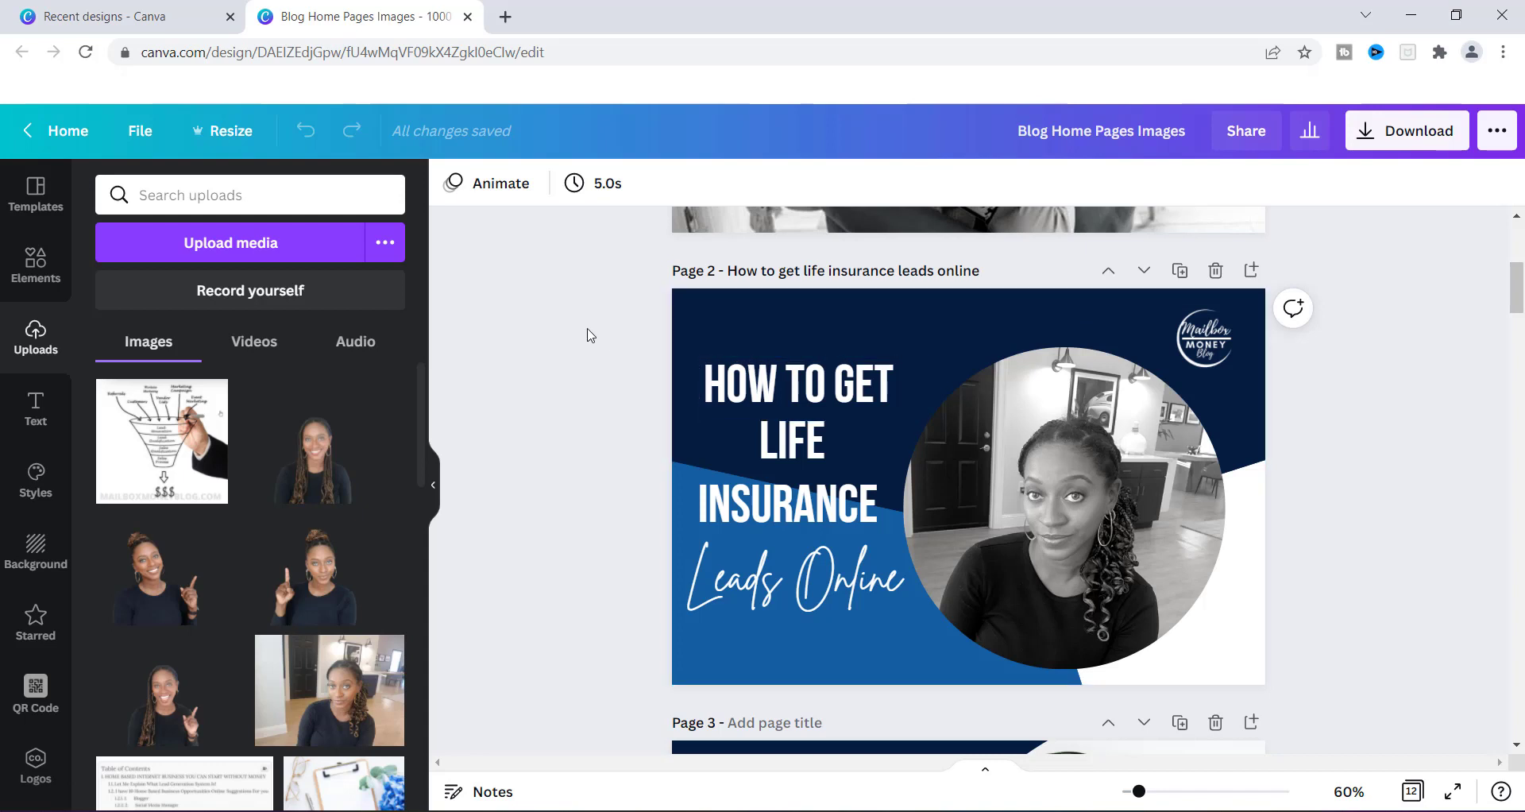
left_click(230, 135)
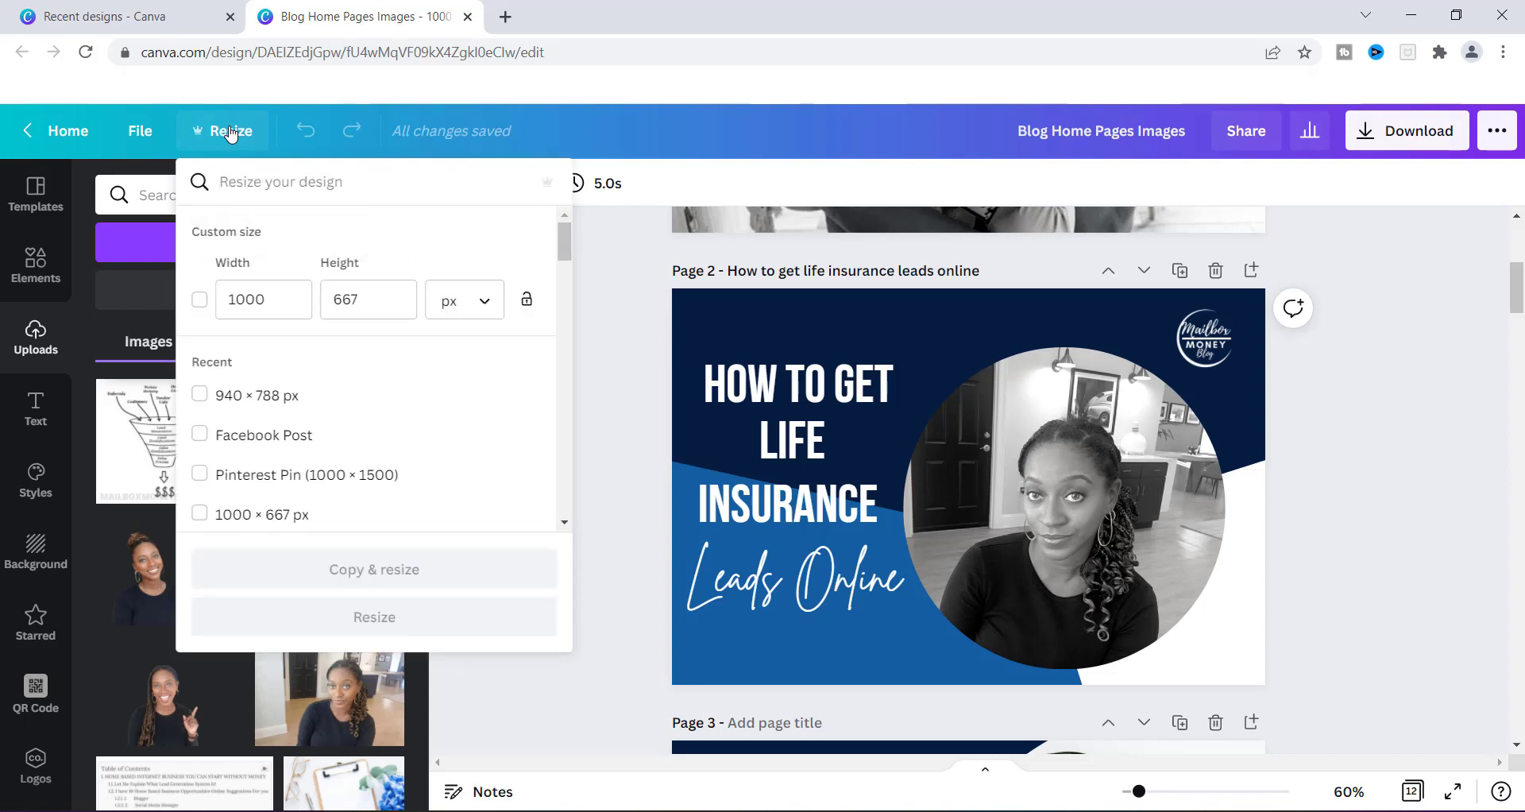
left_click(232, 304)
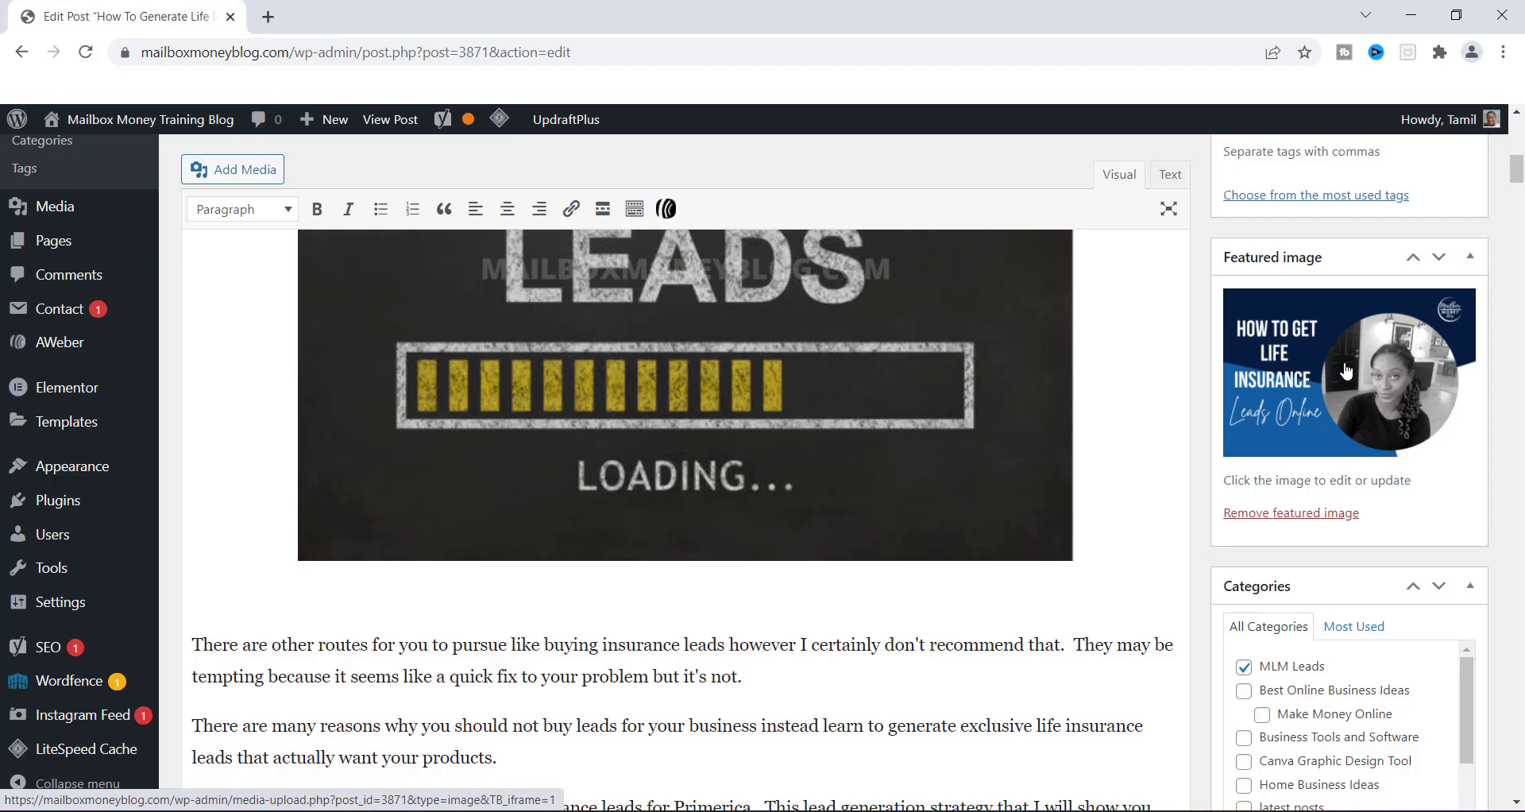
Step: Switch to the blog's public home page and examine how the network marketing tips post shows its featured image
key("alt+Tab")
left_click_drag(1517, 140, 1511, 307)
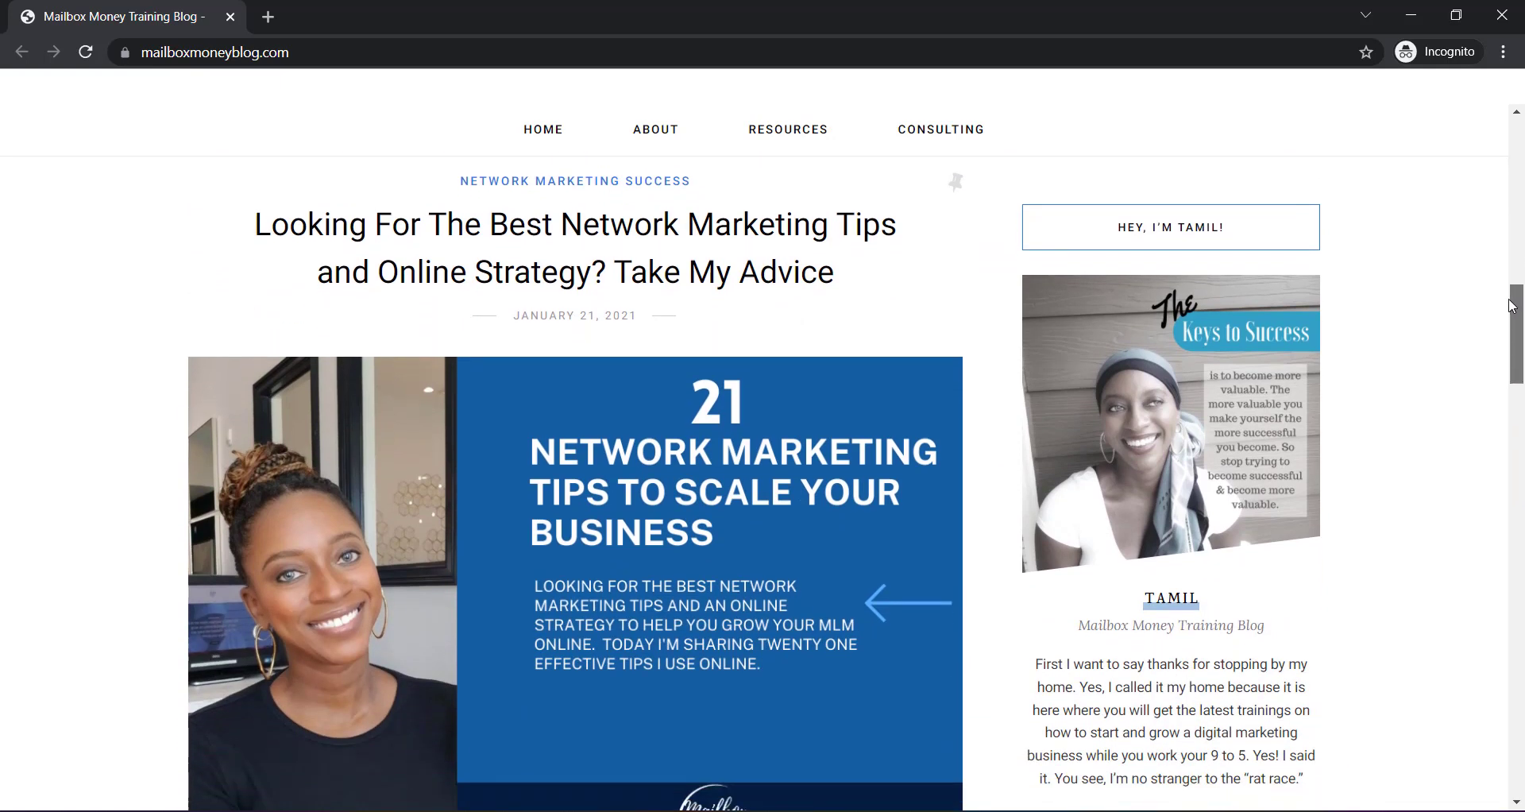
left_click_drag(1512, 307, 1512, 312)
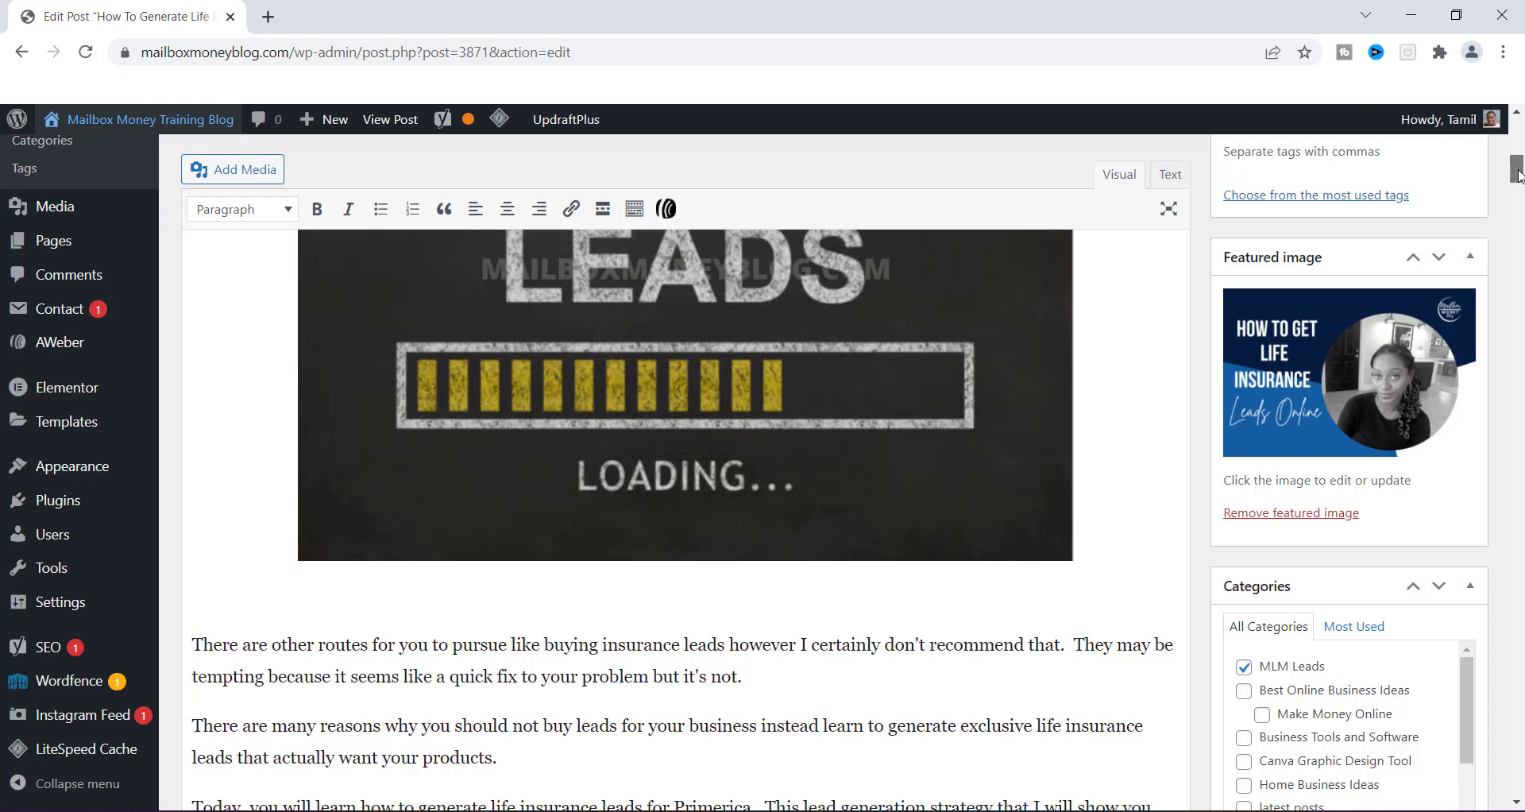
Step: Return to the WordPress post editor and update the life insurance leads post
scroll(1517, 175, "up", 7)
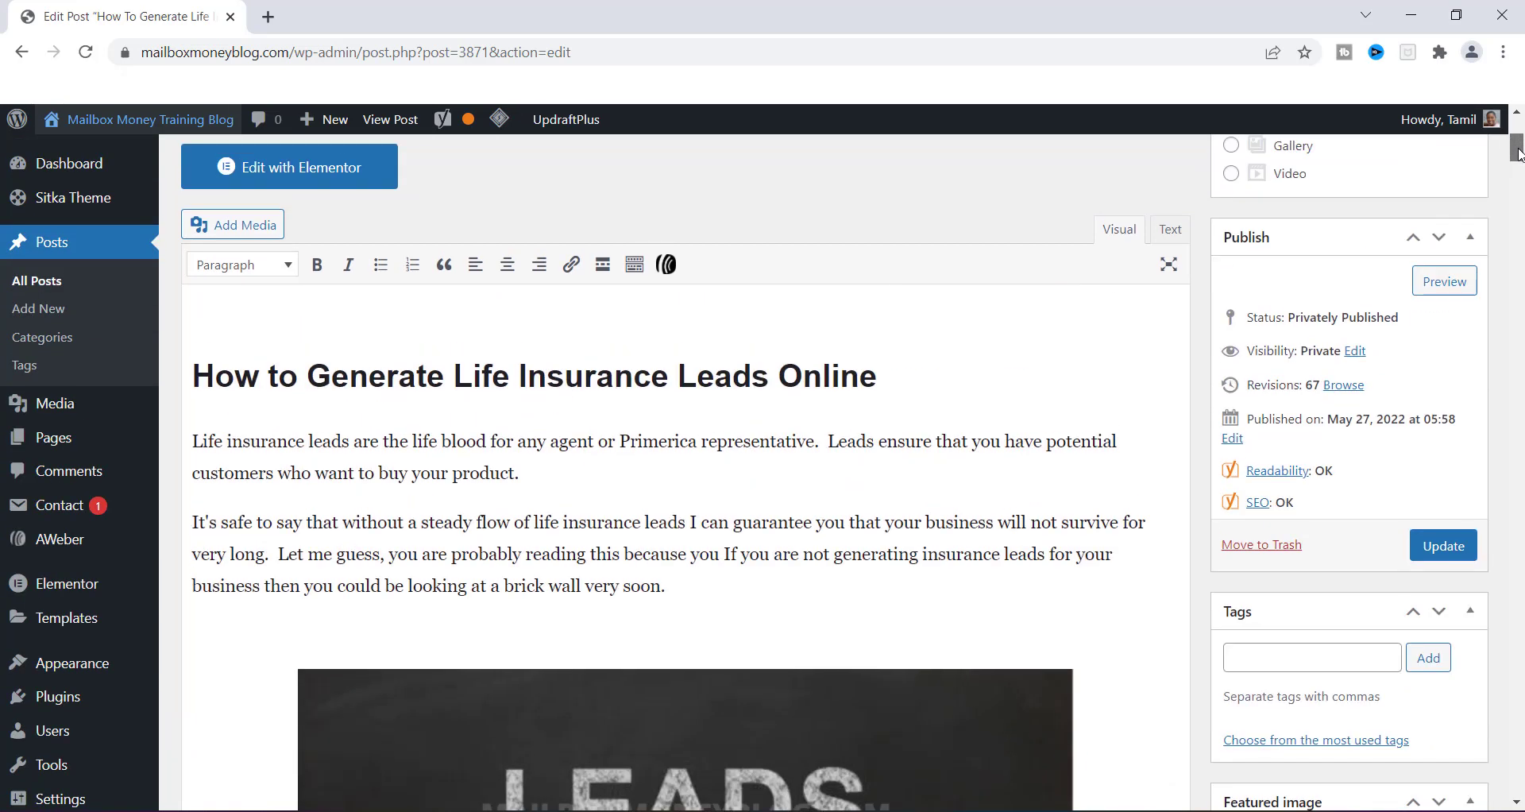
left_click(1441, 550)
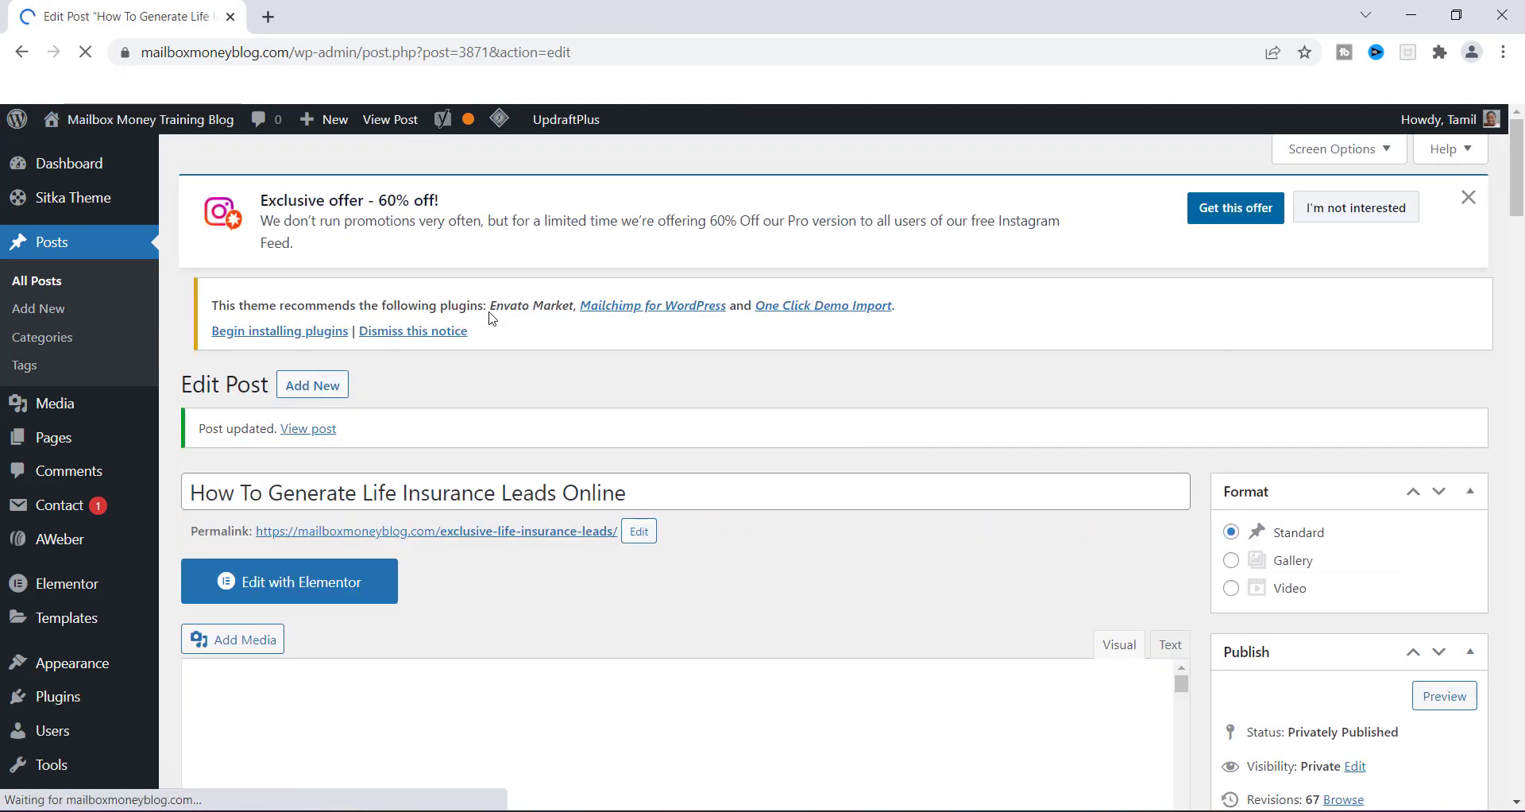
Step: Open the preview of the updated post and check how its featured image displays below the title
right_click(147, 124)
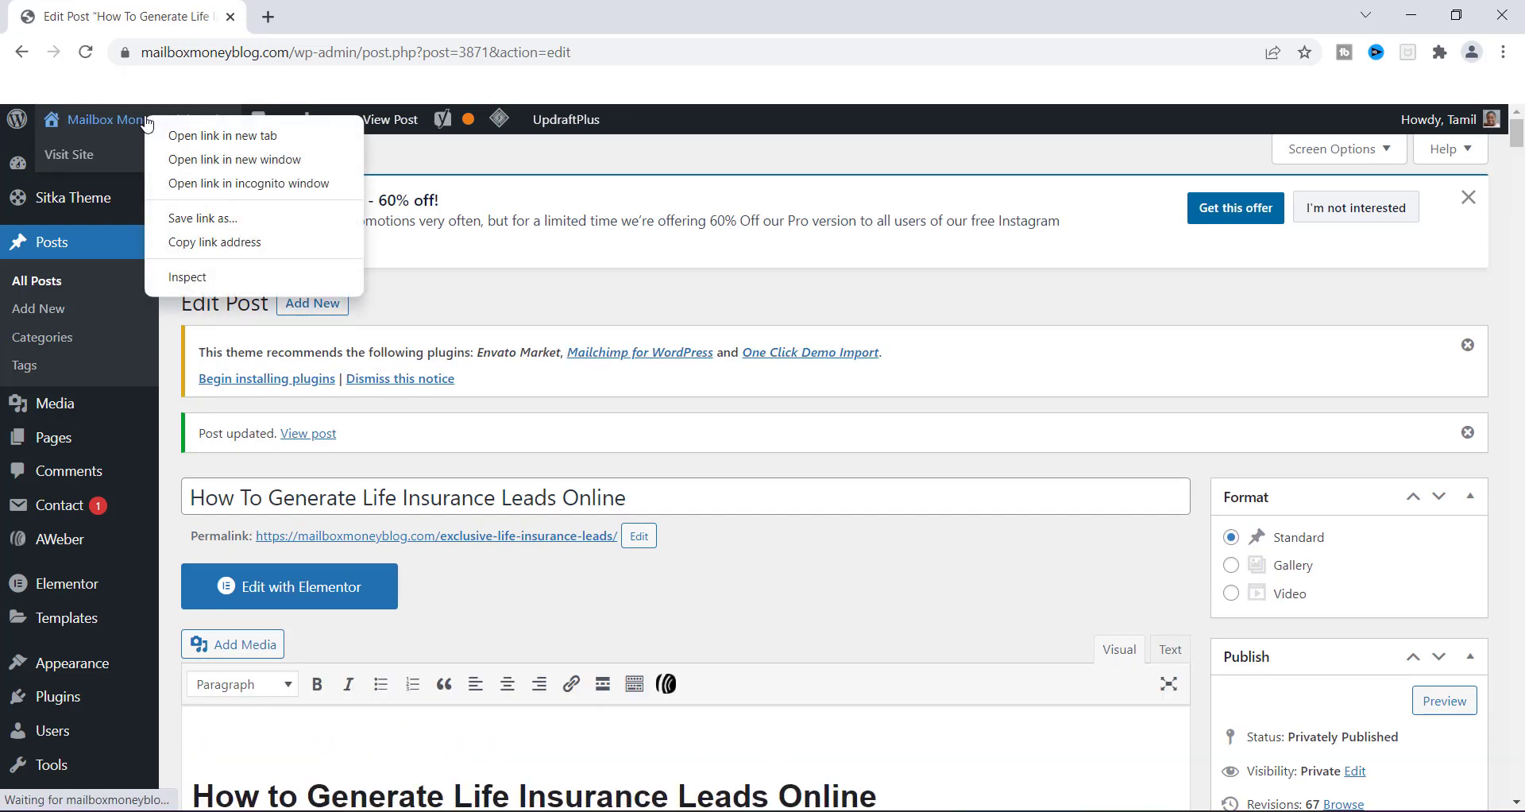
left_click(182, 158)
key("alt+Tab")
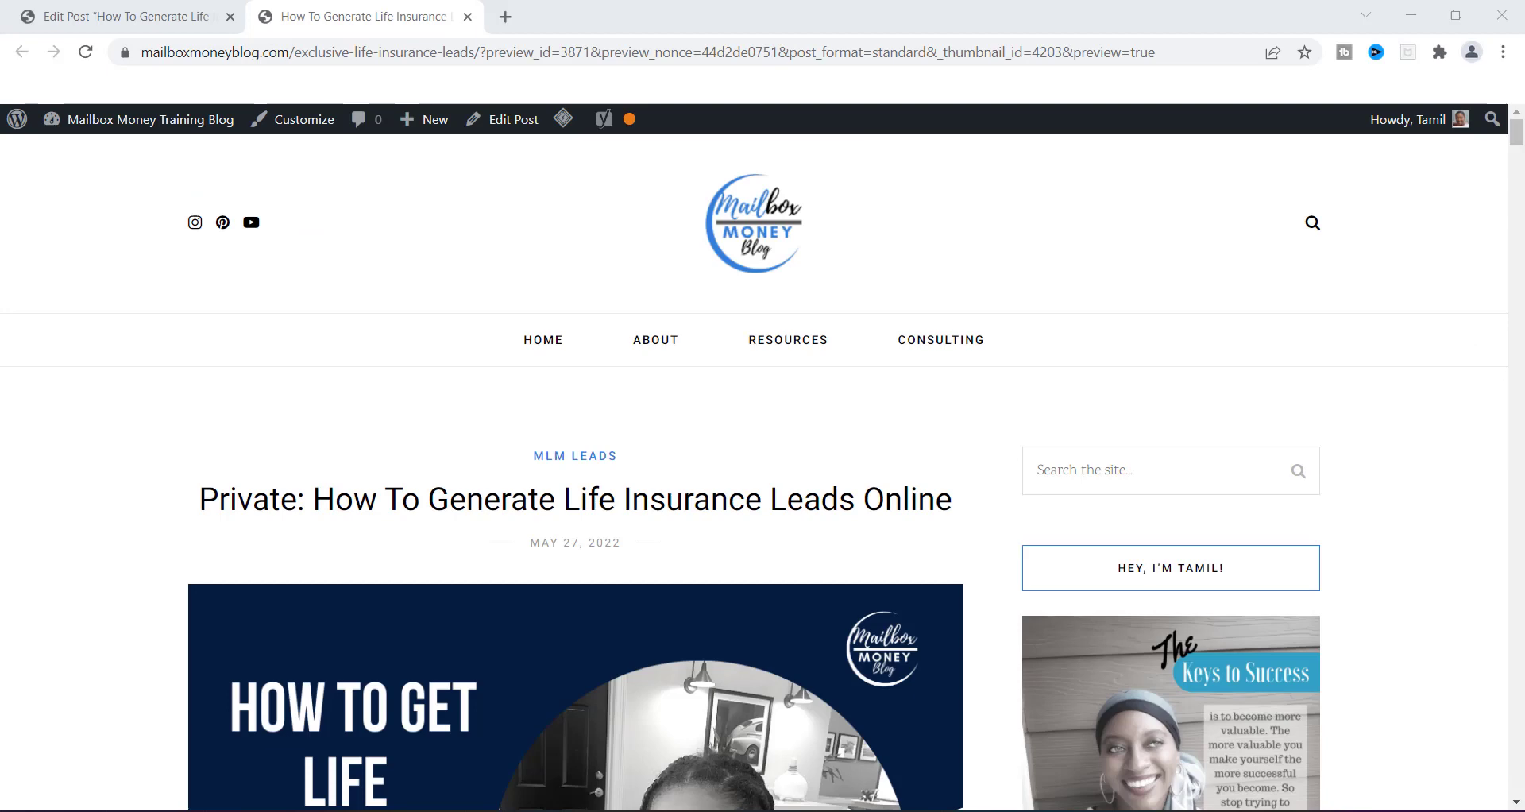
scroll(1517, 157, "down", 5)
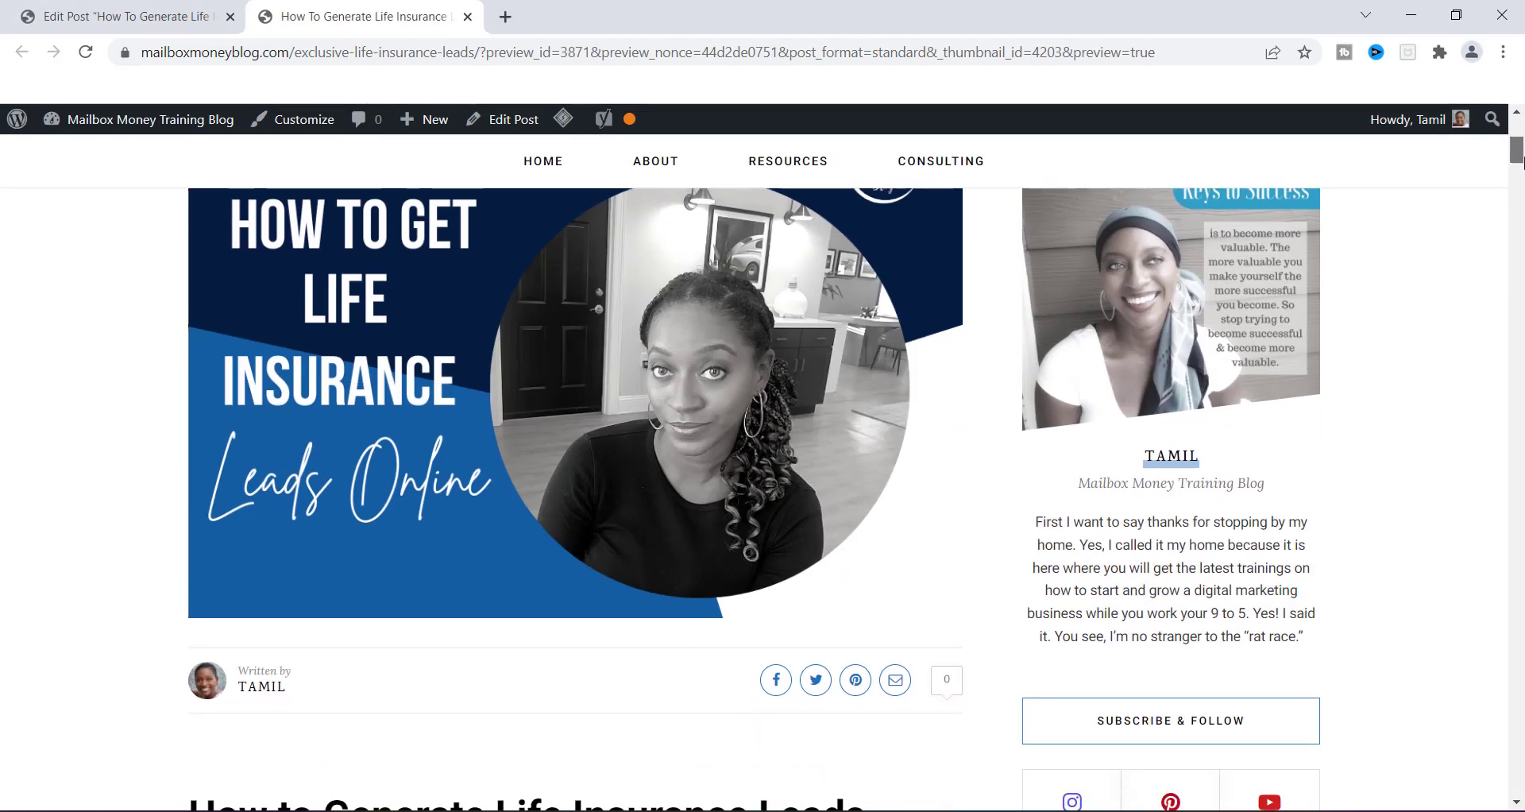
scroll(1522, 157, "up", 2)
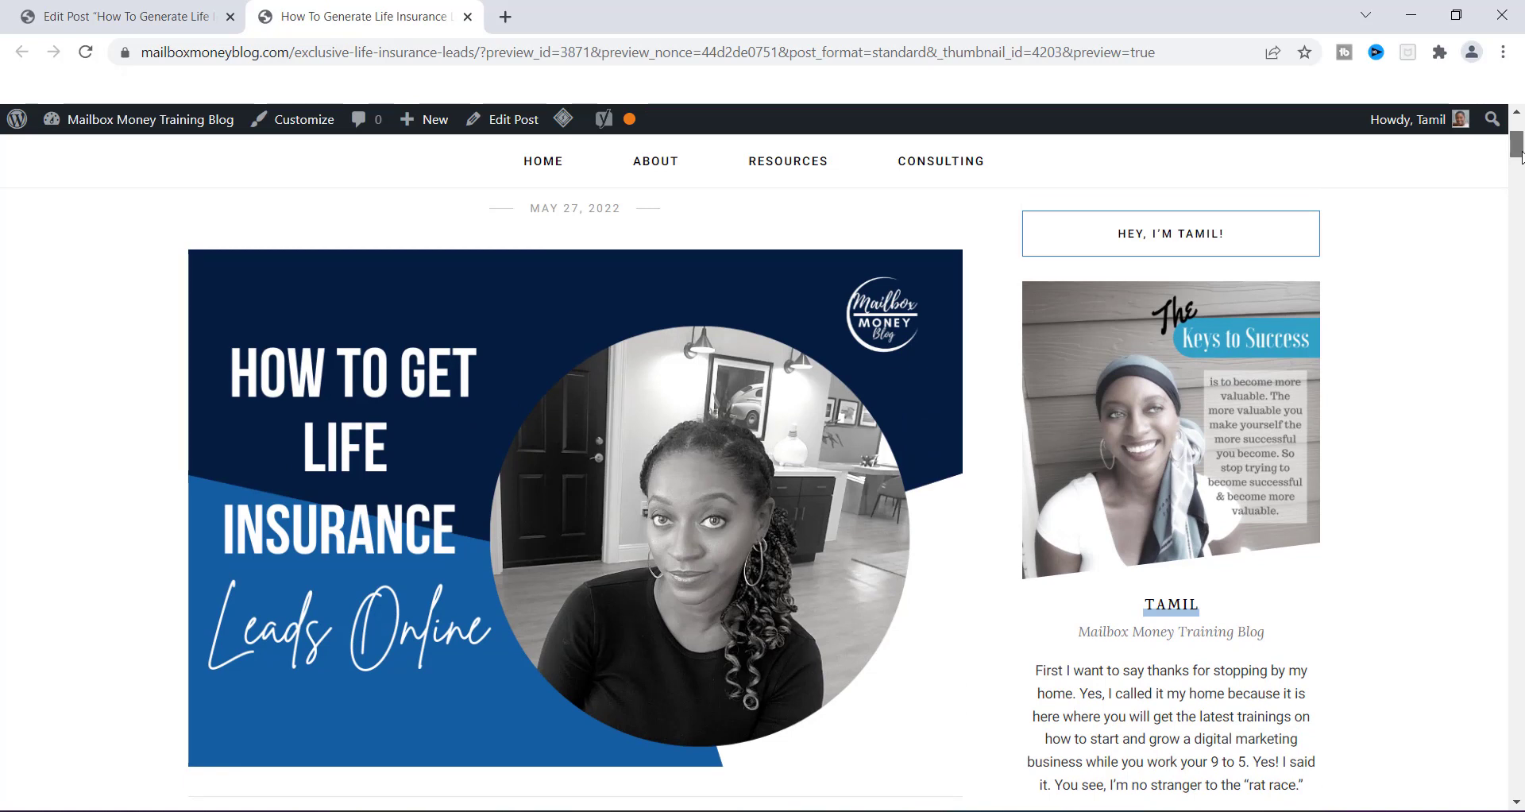
mouse_move(1520, 155)
left_mouse_down()
mouse_move(1519, 273)
mouse_move(1519, 155)
left_mouse_up()
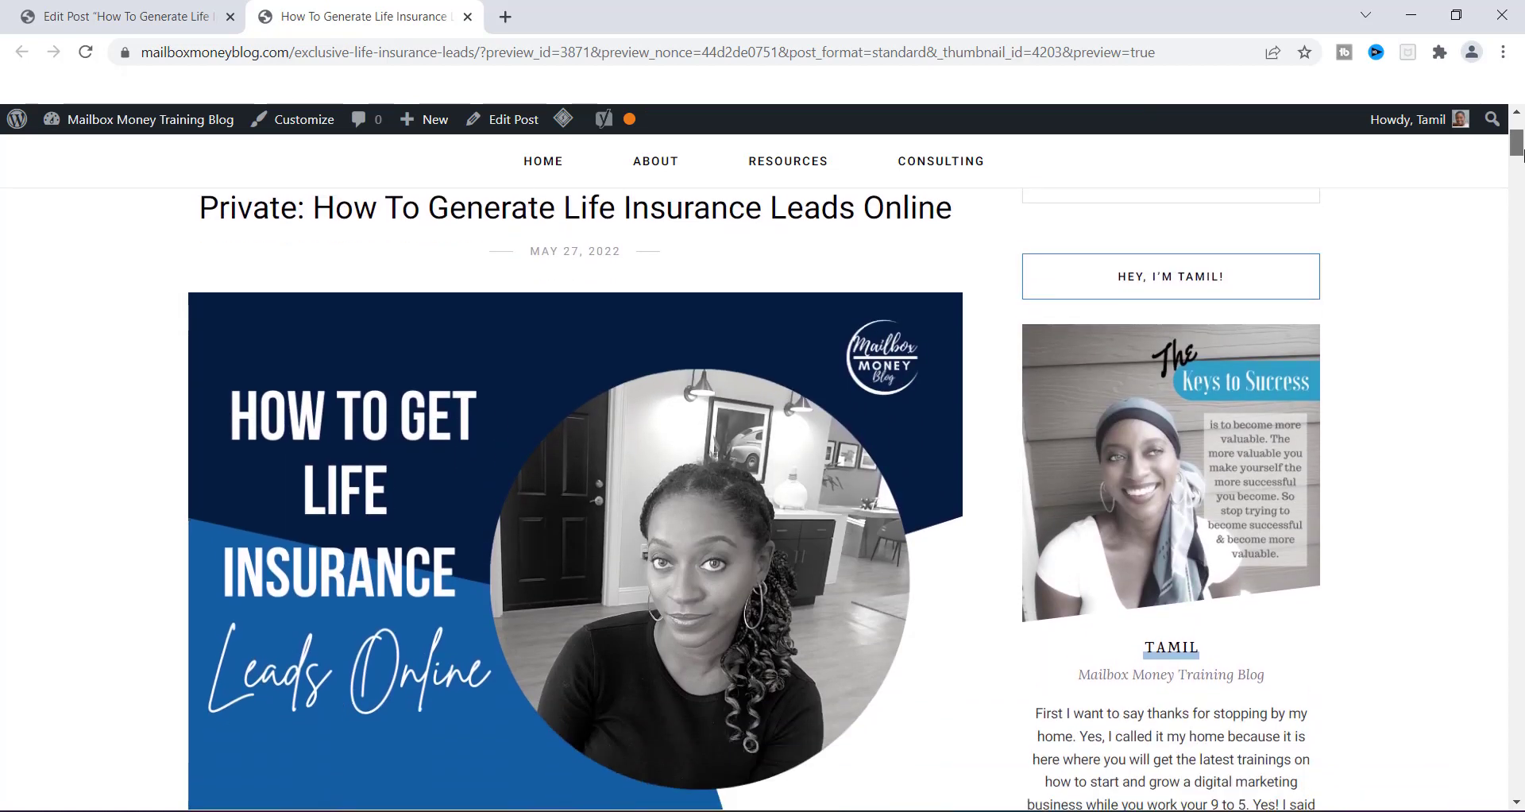